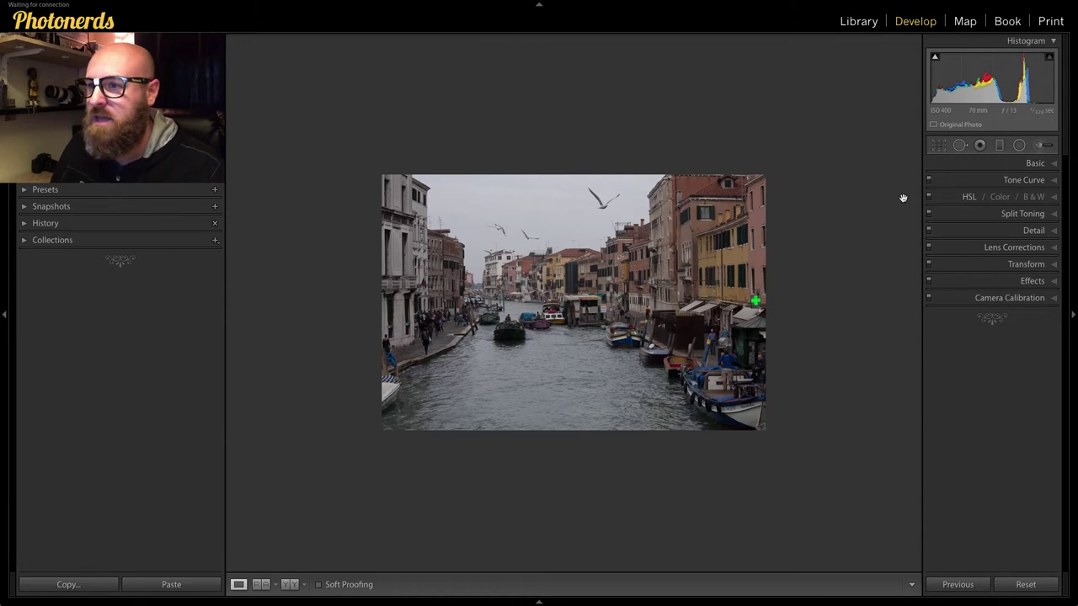
left_click(1000, 146)
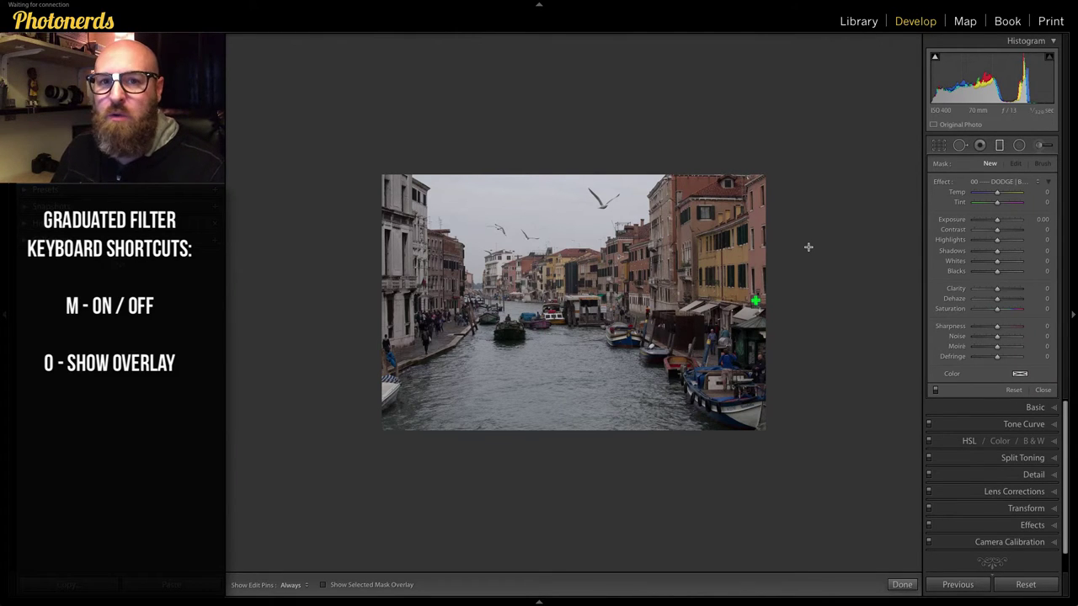
key("o")
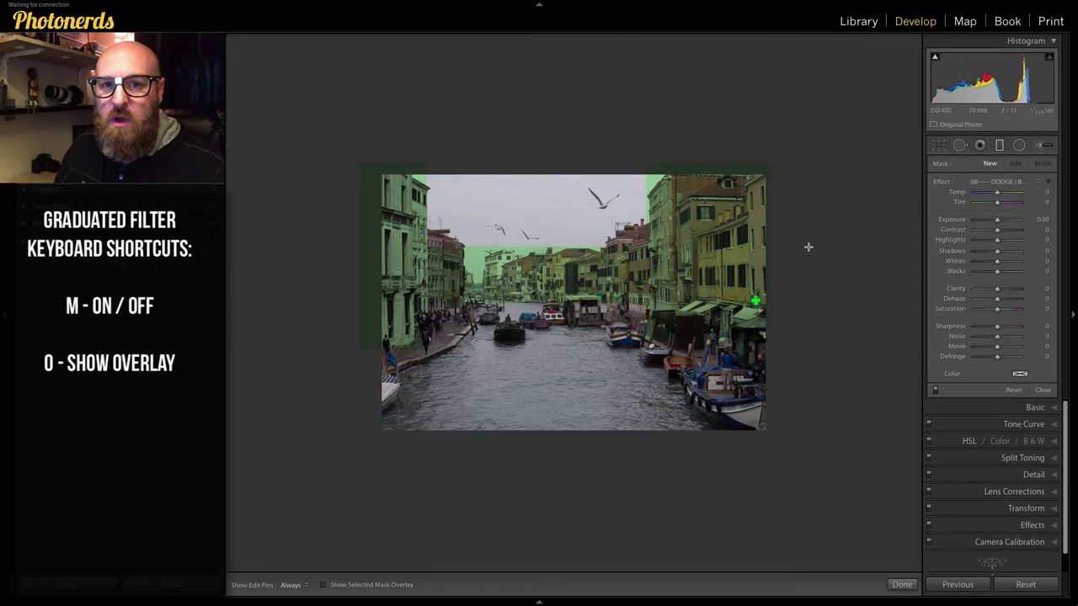
key("o")
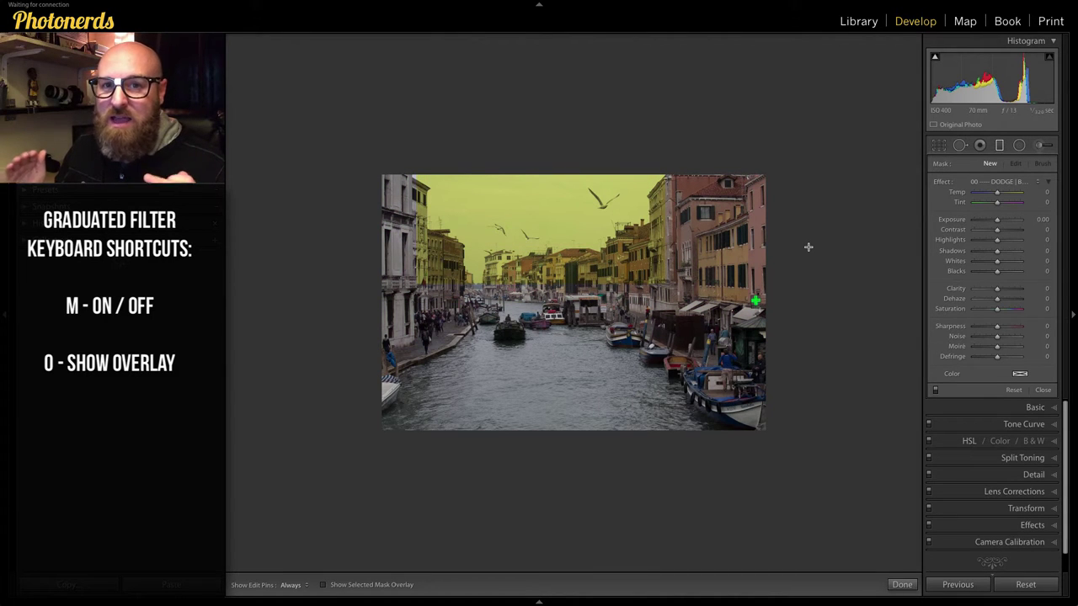
key("o")
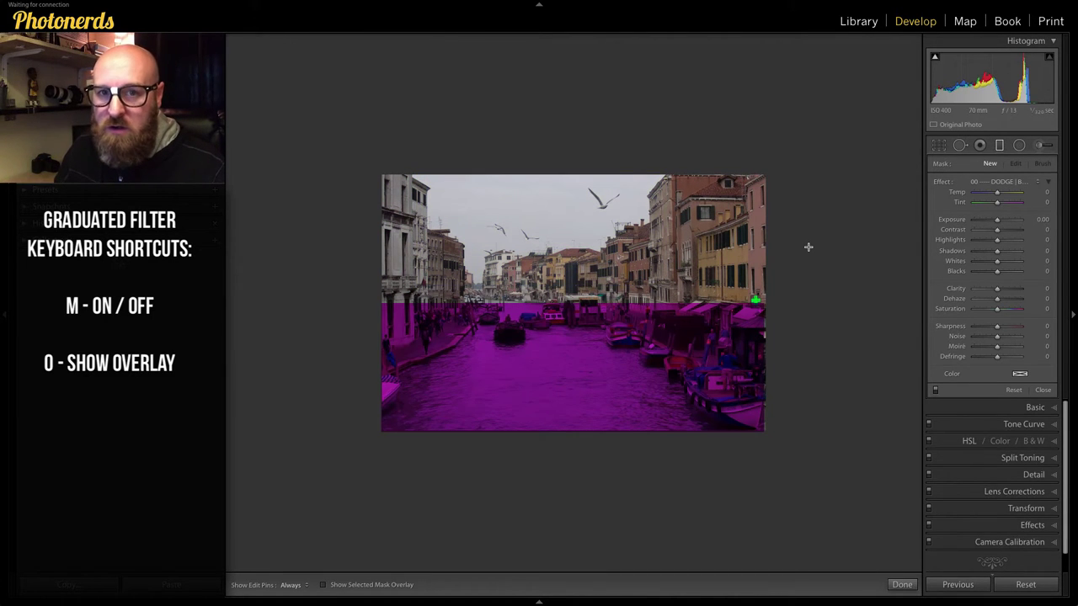
key("o")
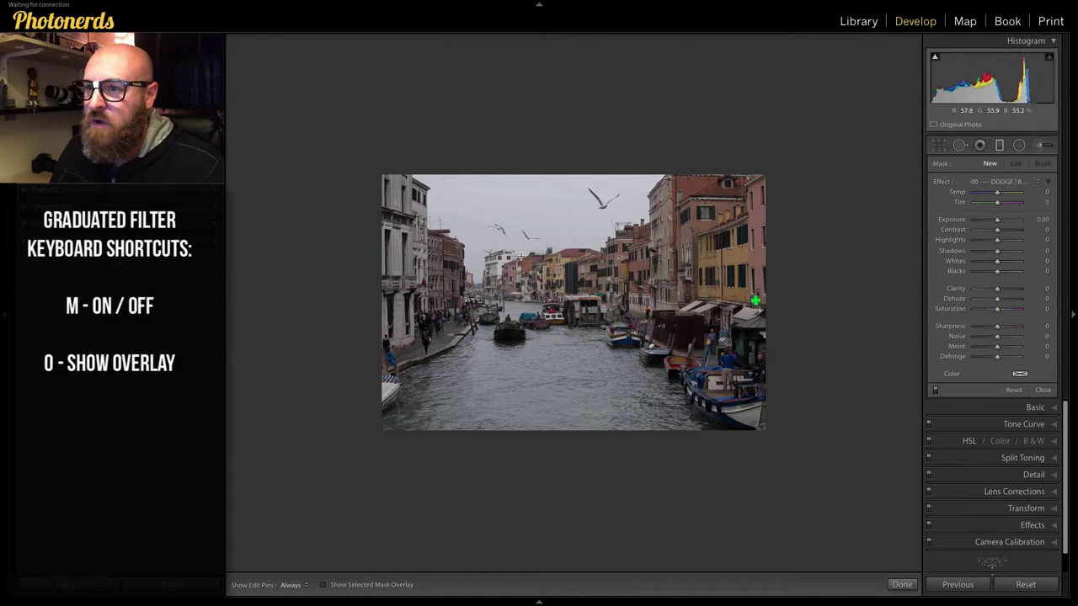
Drag a graduated filter from the sky down to the waterline and show its mask overlay.
left_click_drag(522, 256, 521, 315)
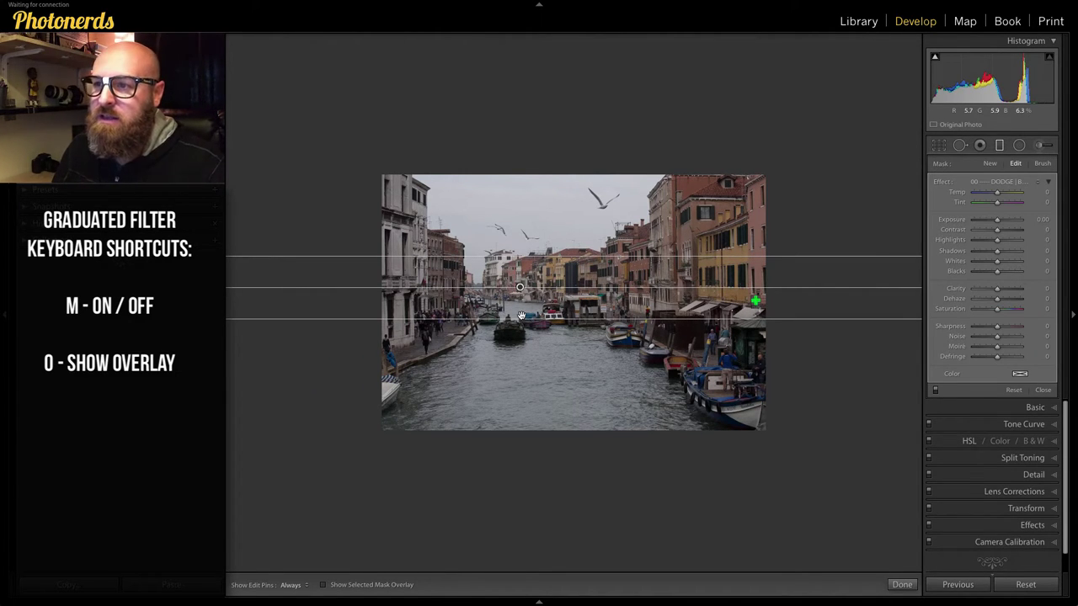
key("o")
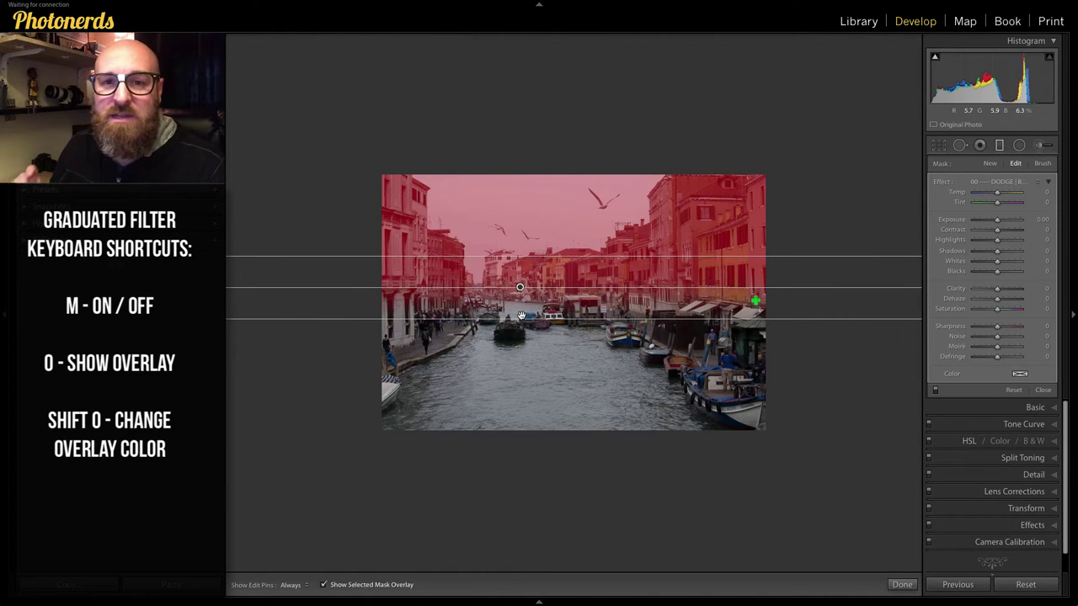
Cycle the mask overlay colours back to red and nudge the sky filter slightly lower.
key("shift")
key("shift+o")
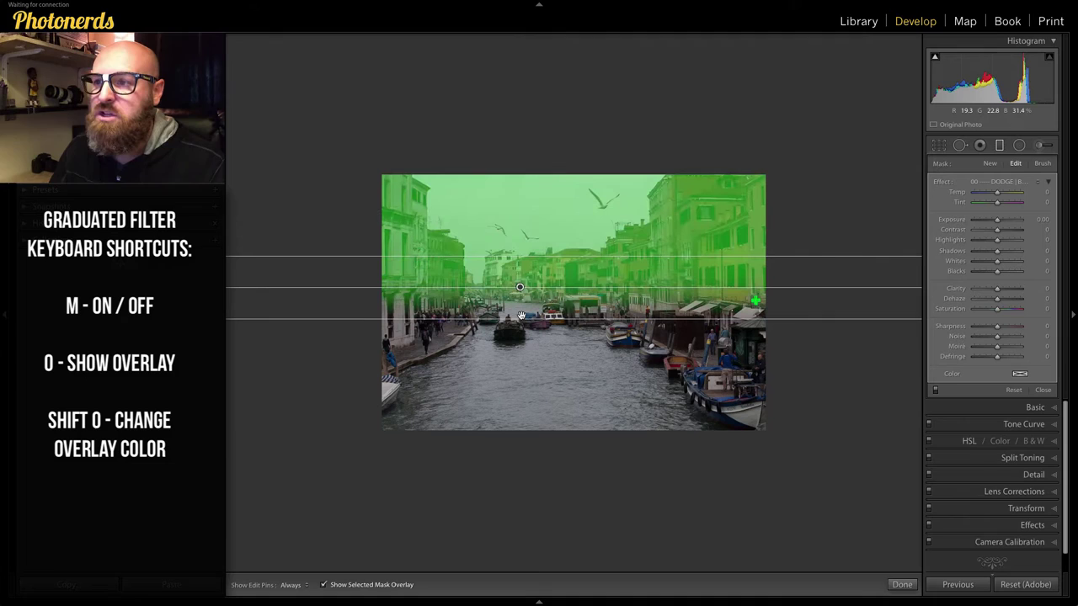
key("shift+o")
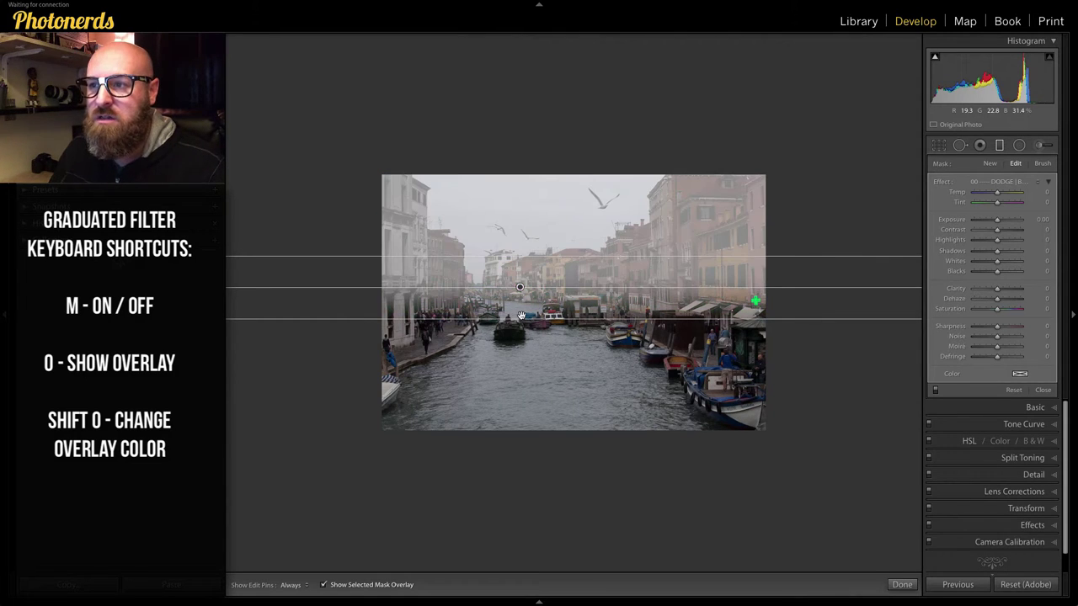
key("shift+o")
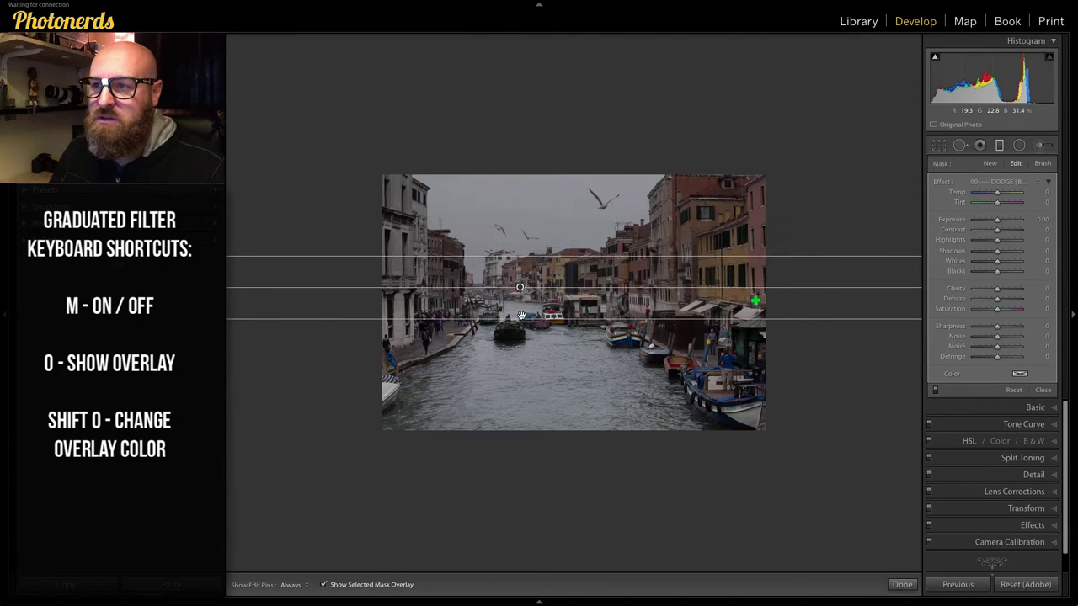
key("shift+o")
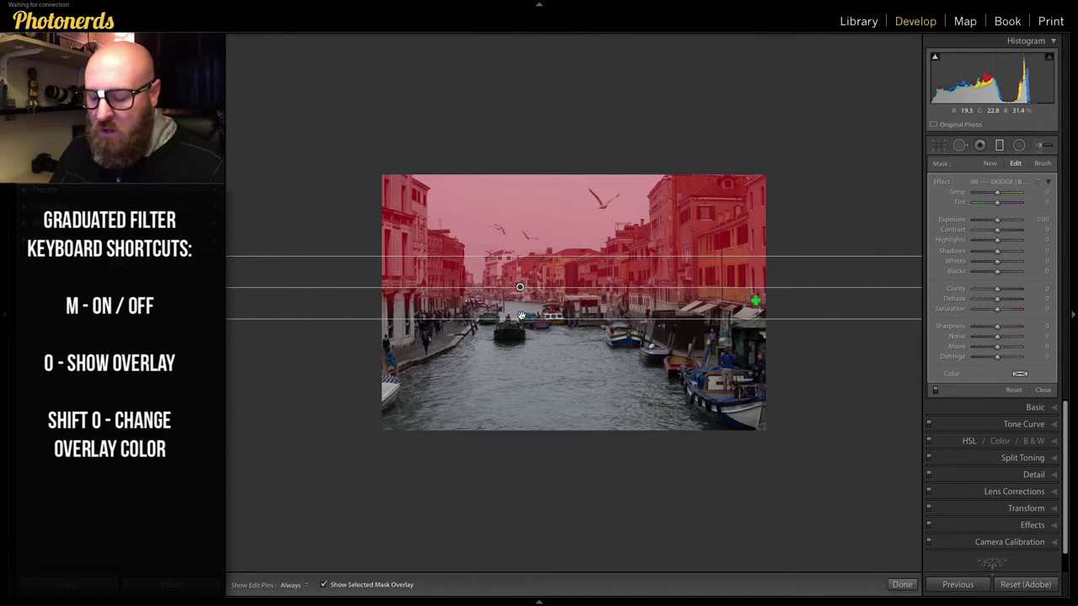
key("shift+o")
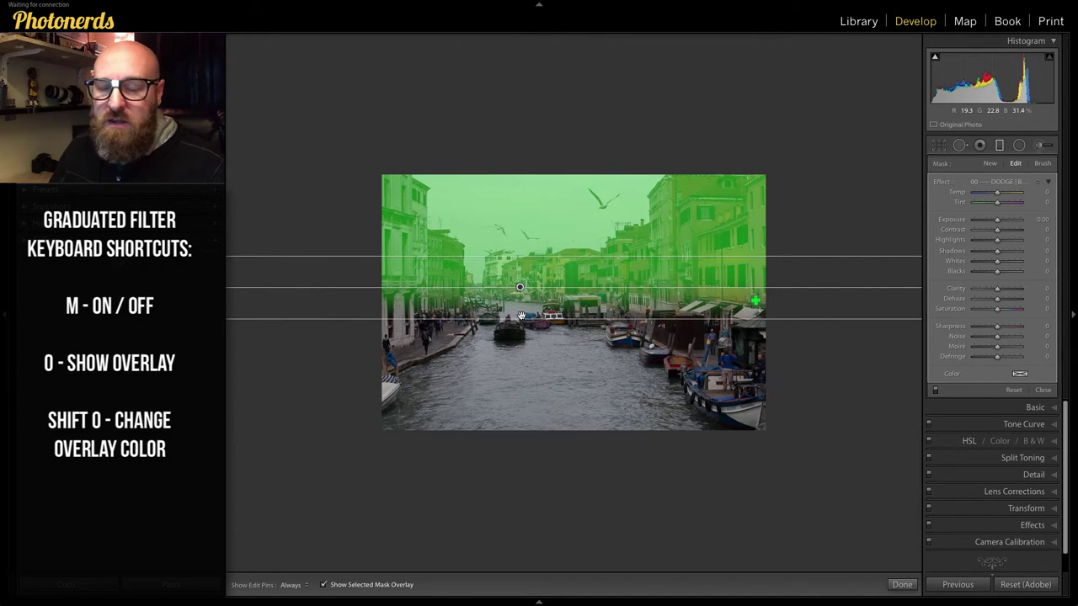
key("o")
key("o")
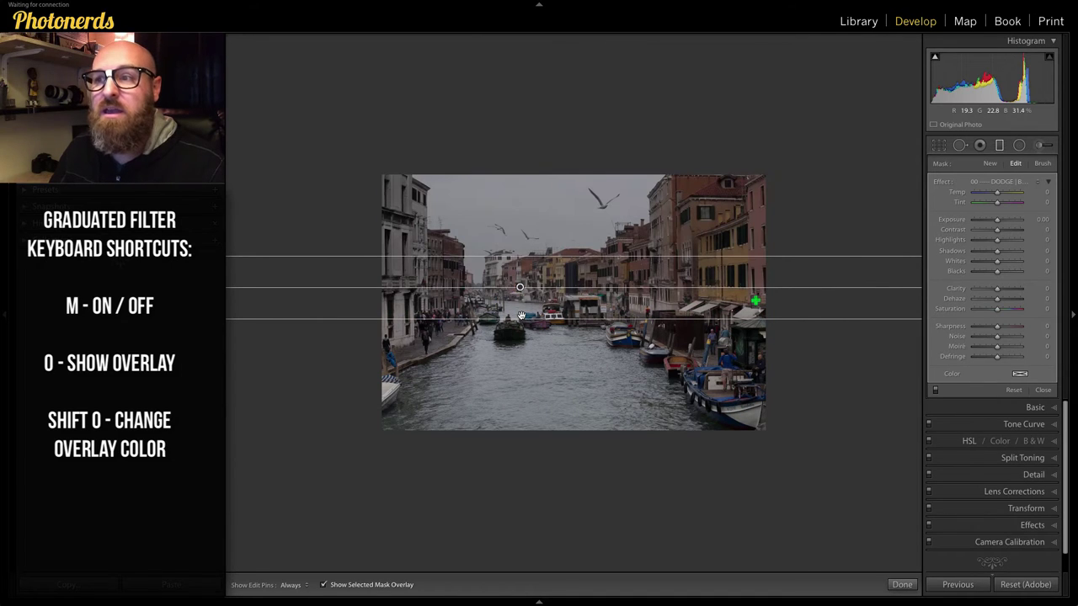
key("o")
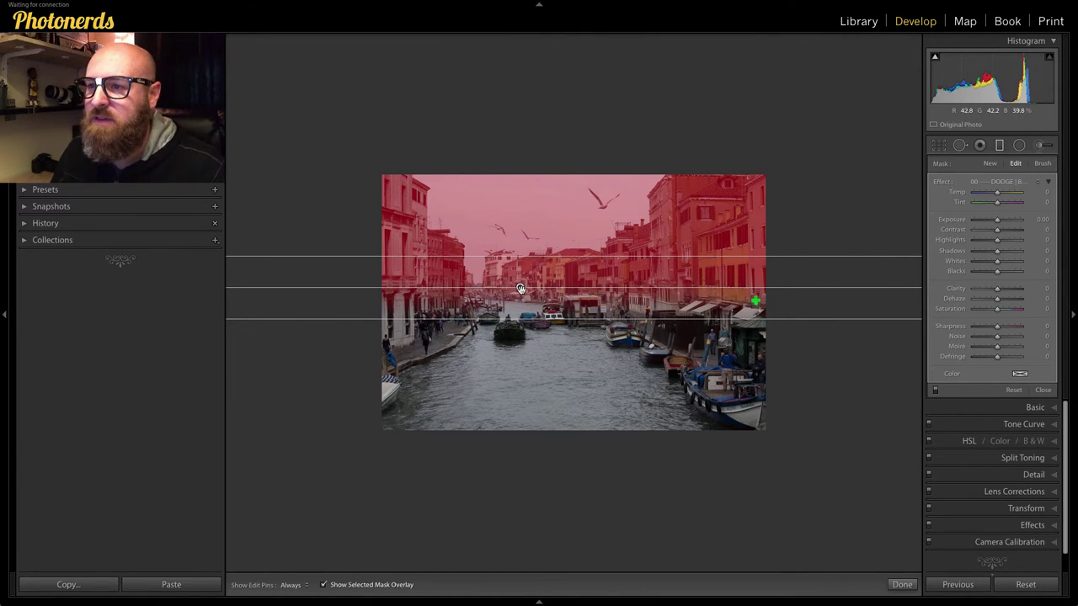
left_click_drag(520, 287, 521, 294)
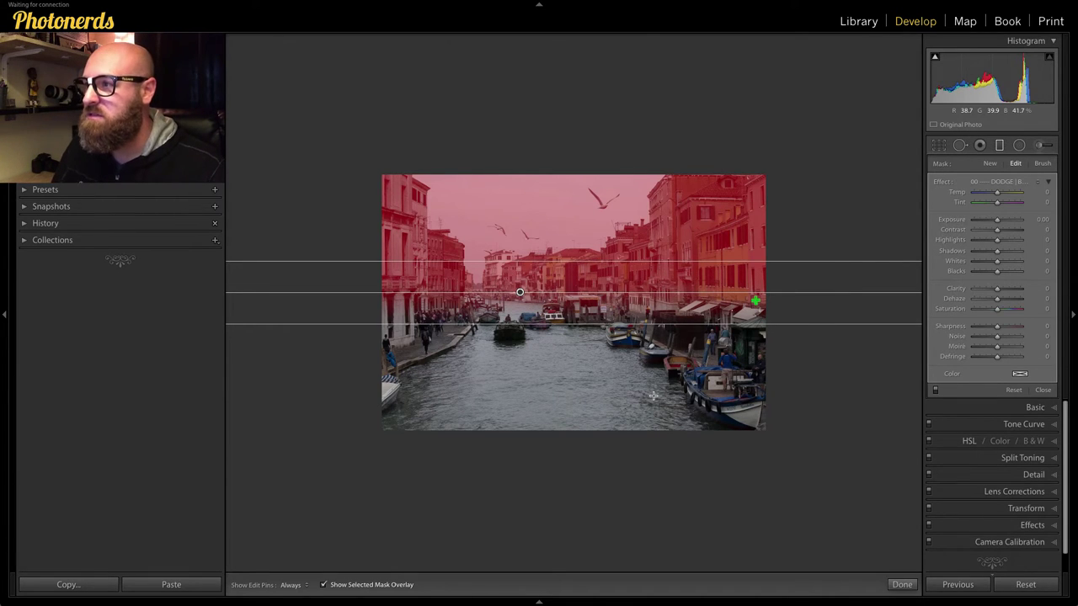
Switch the filter's brush to Erase and paint the mask off the left, centre and right buildings.
left_click(1044, 164)
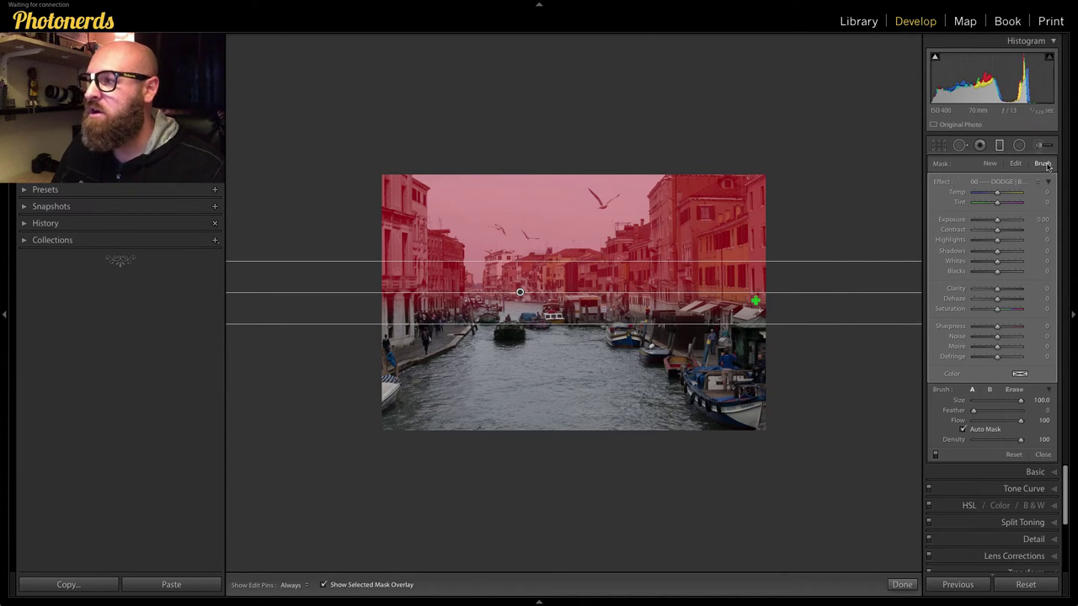
left_click(1014, 391)
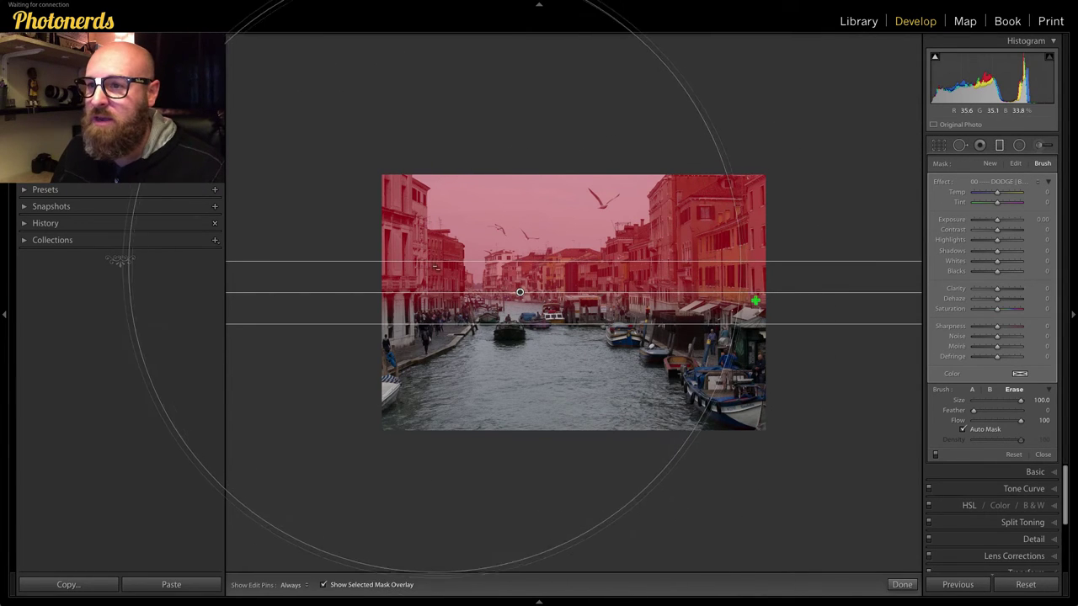
left_click(453, 276)
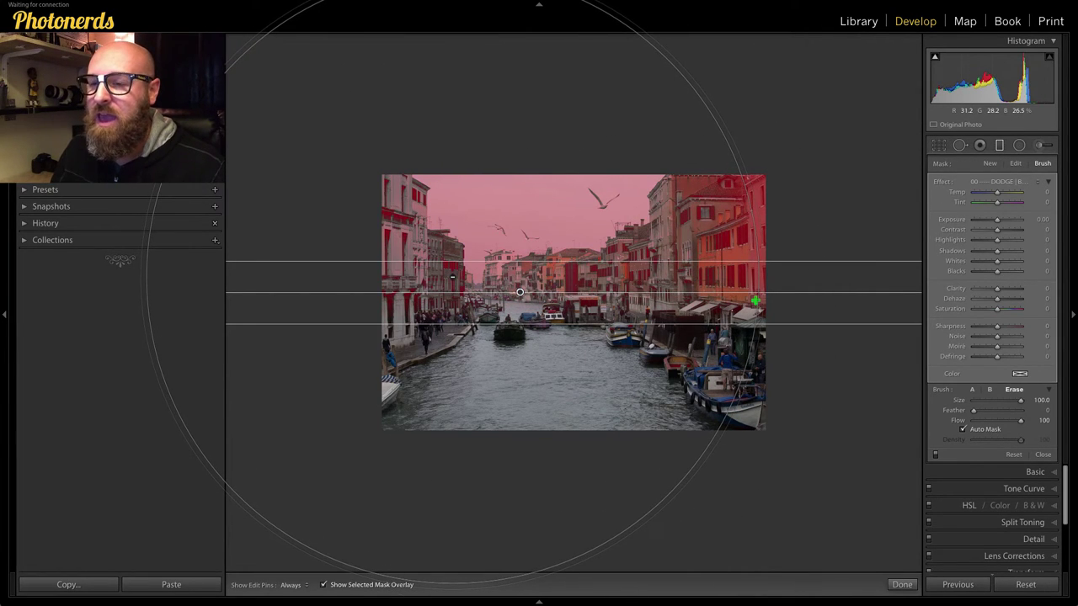
mouse_move(452, 276)
left_mouse_down()
mouse_move(702, 289)
mouse_move(745, 250)
left_mouse_up()
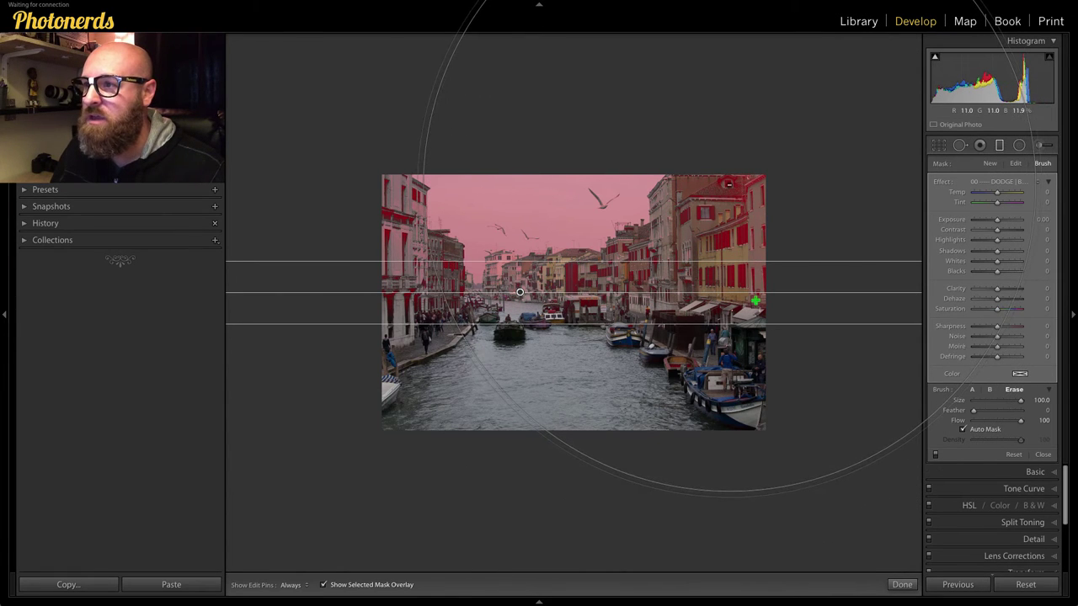
left_click(716, 211)
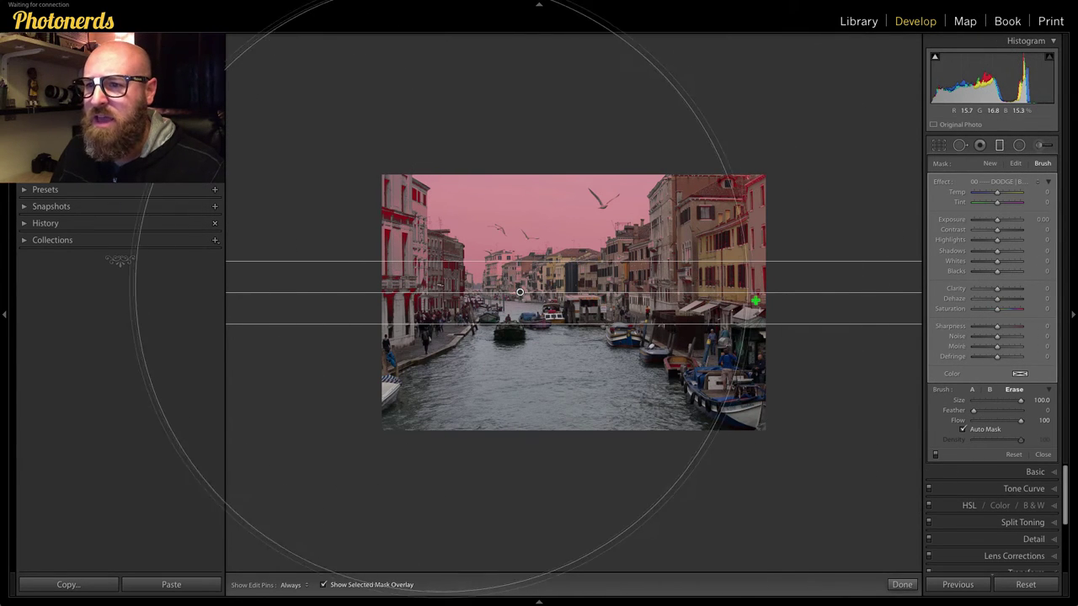
left_click(400, 296)
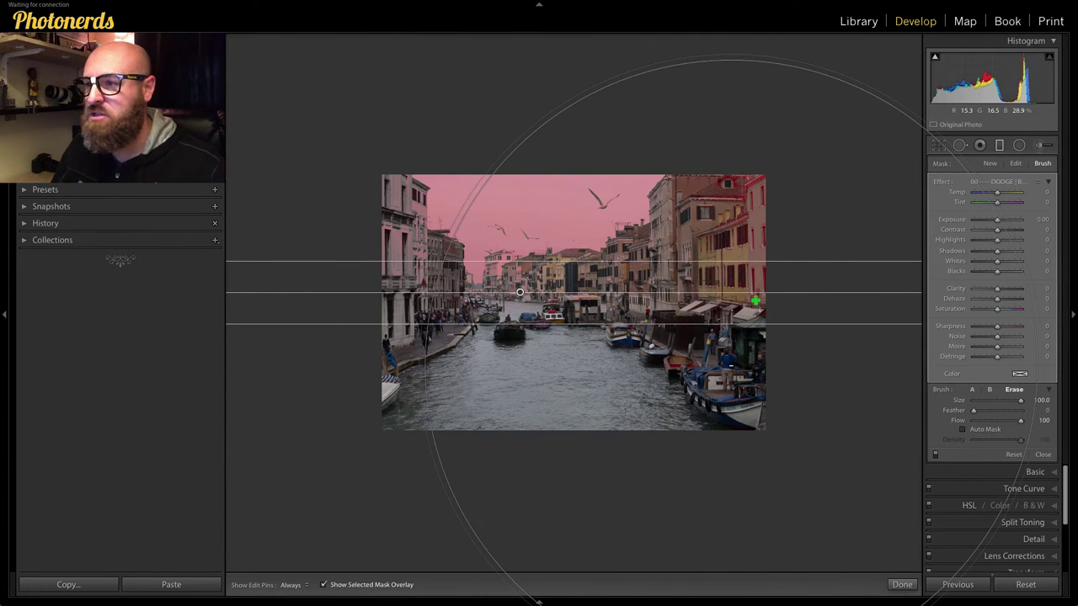
Shrink the eraser brush to size 7 and set Show Edit Pins to Never.
scroll(674, 328, "down", 4)
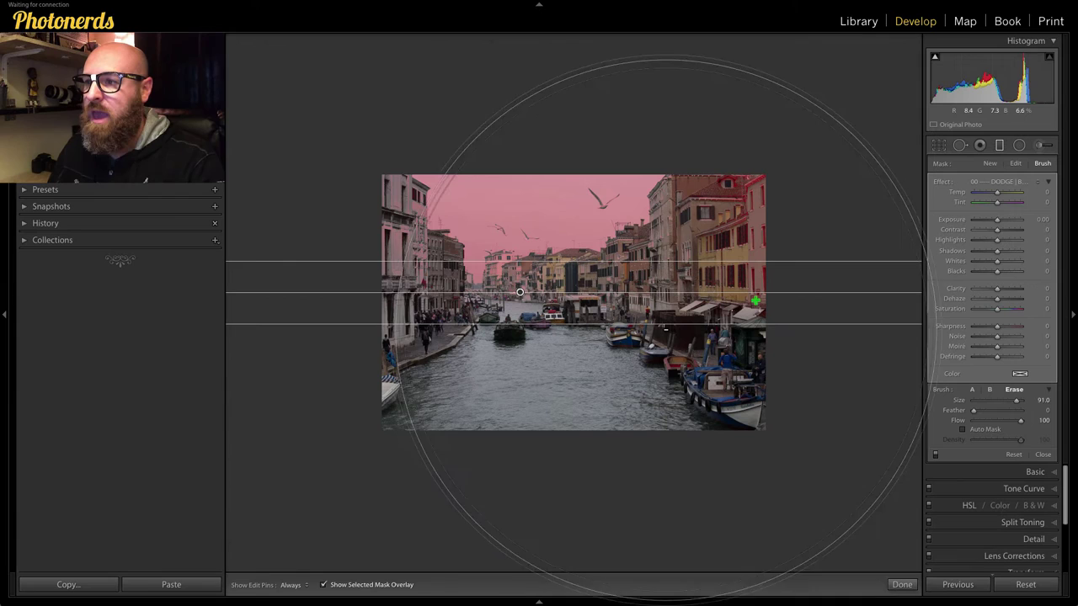
scroll(670, 330, "down", 8)
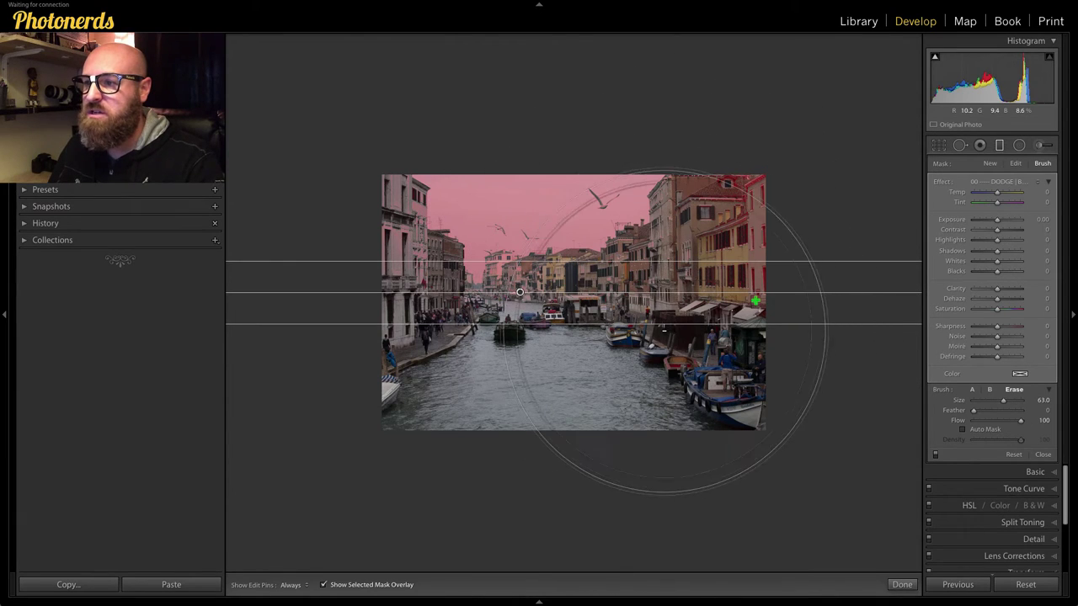
scroll(664, 328, "down", 8)
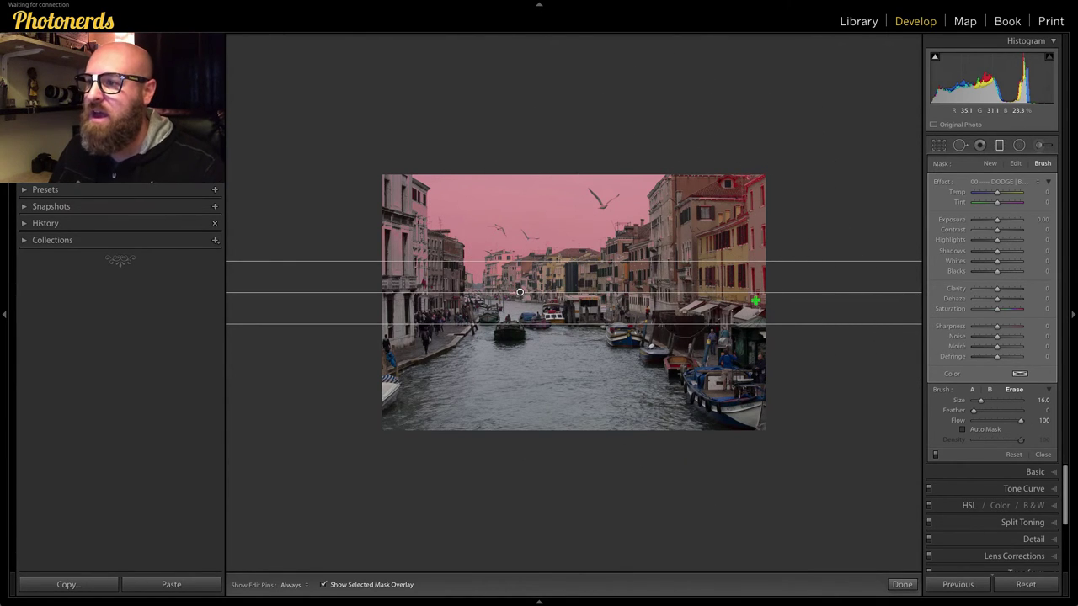
key("h")
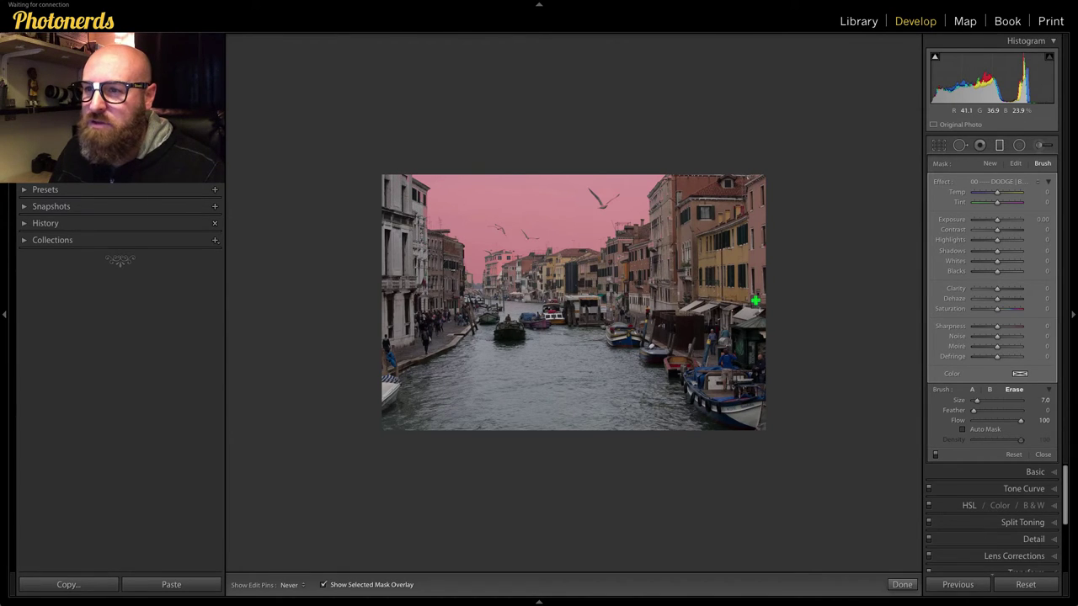
With pins back and the overlay hidden, give the sky filter Dehaze 61, Highlights 29 and Exposure −0.20.
key("h")
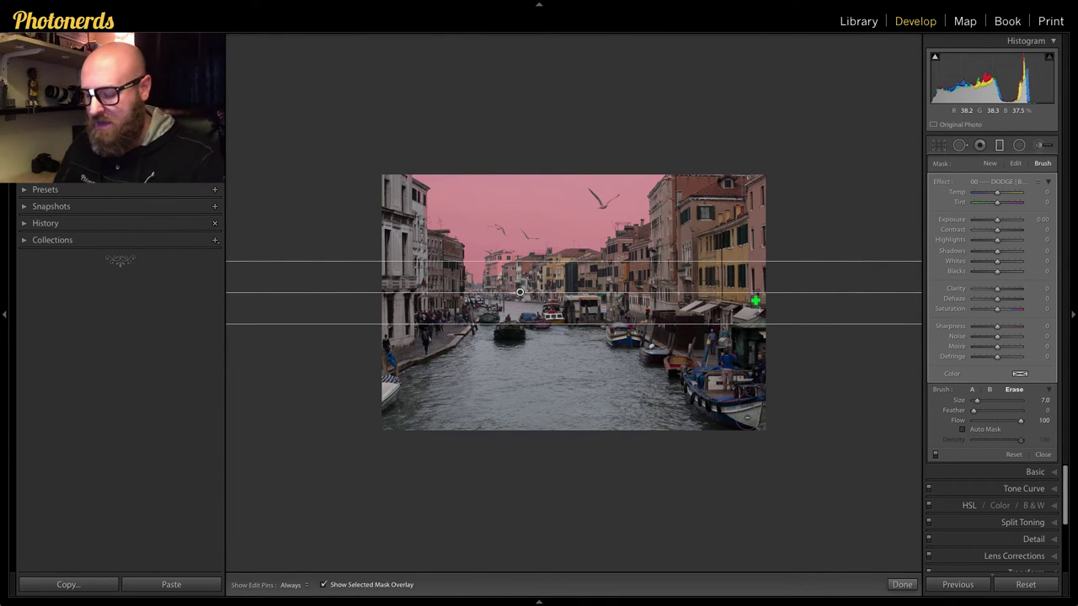
key("o")
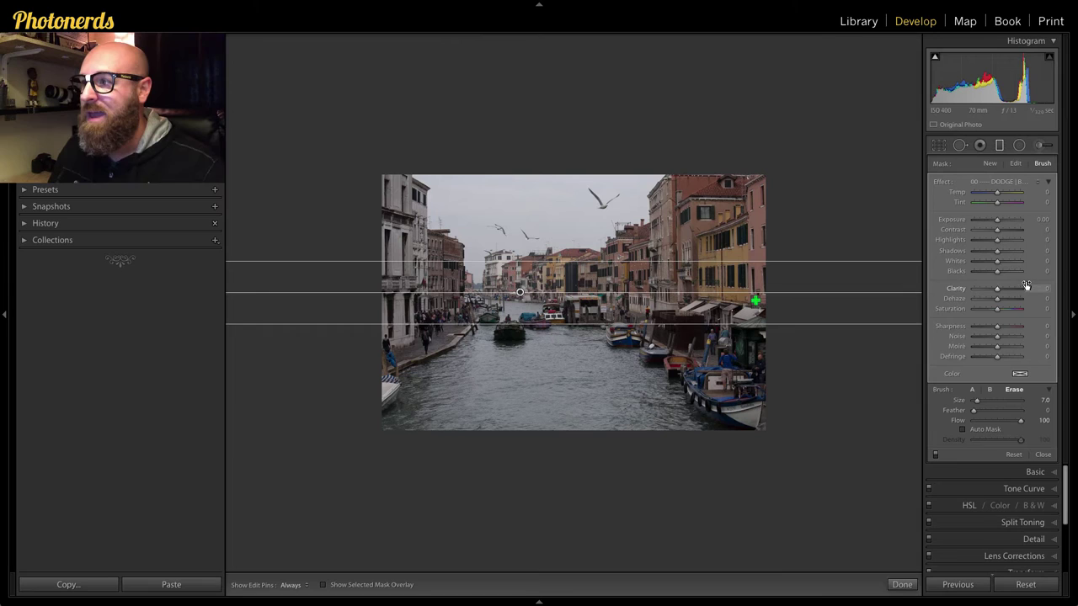
mouse_move(997, 301)
left_mouse_down()
mouse_move(1012, 304)
mouse_move(1004, 291)
left_mouse_up()
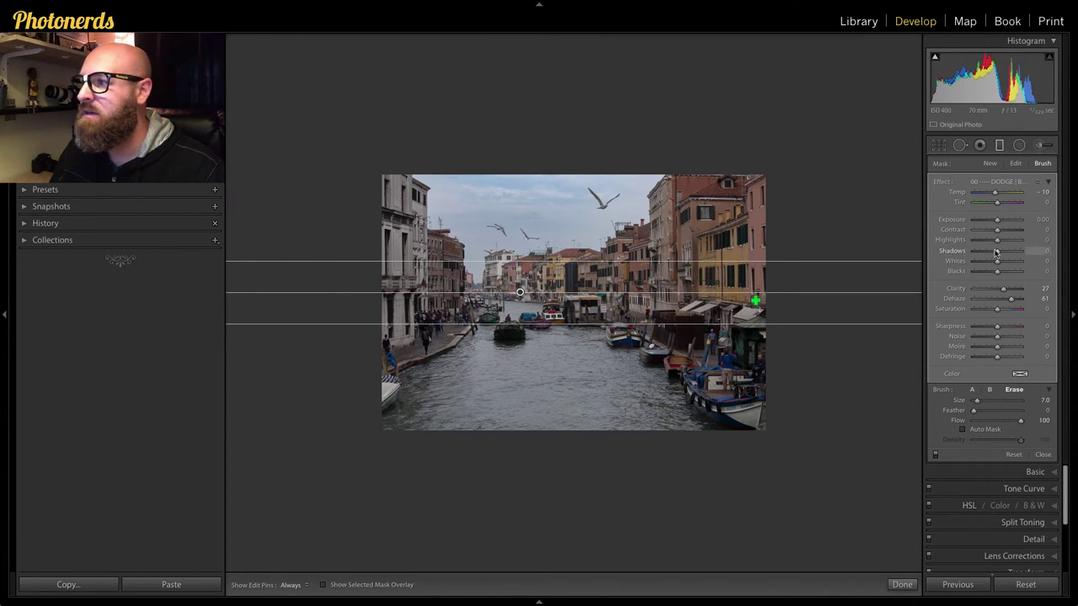
left_click_drag(997, 240, 1005, 289)
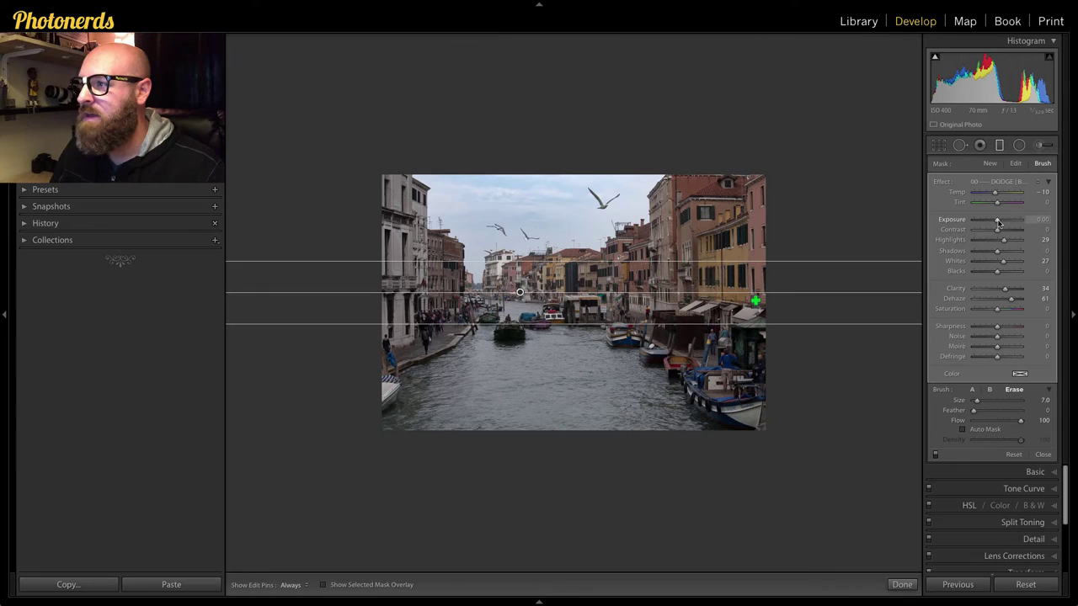
left_click_drag(998, 222, 996, 223)
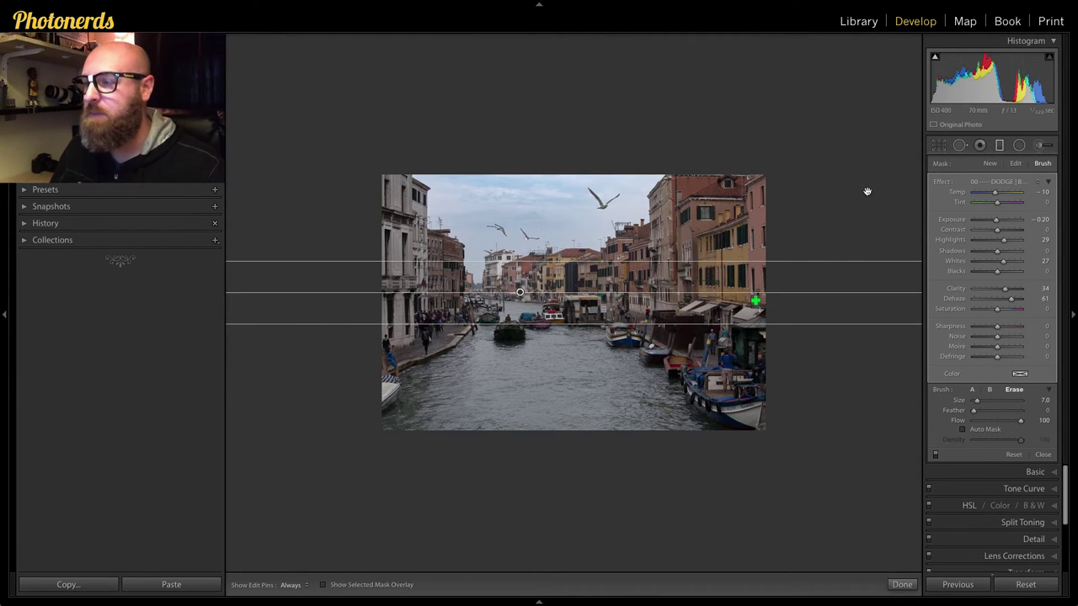
left_click(991, 165)
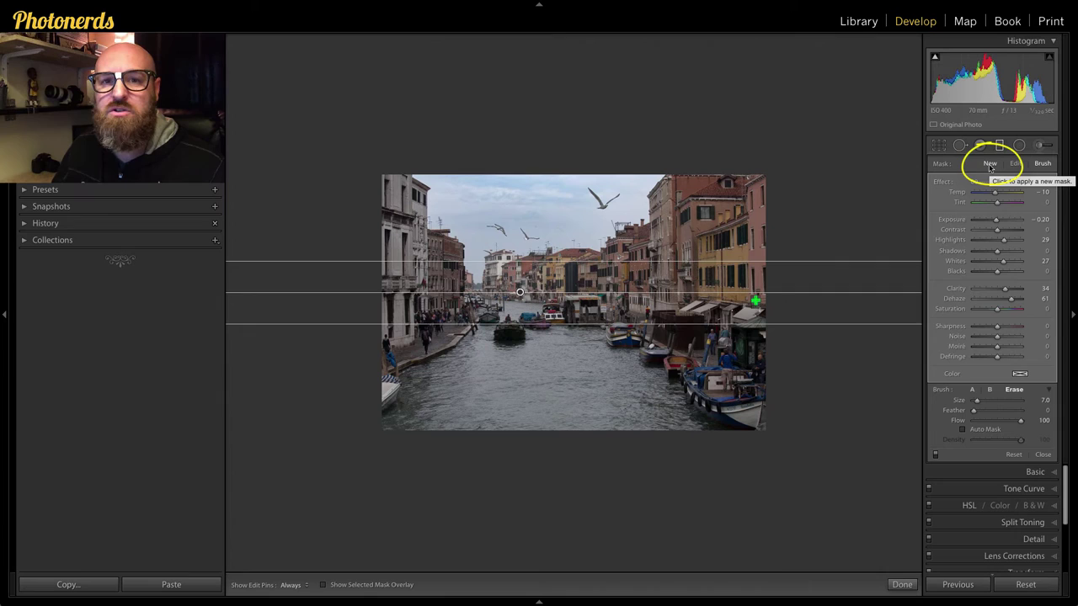
Place a fresh graduated filter across the photo's middle, show its red overlay, and nudge it lower.
key("shift+m")
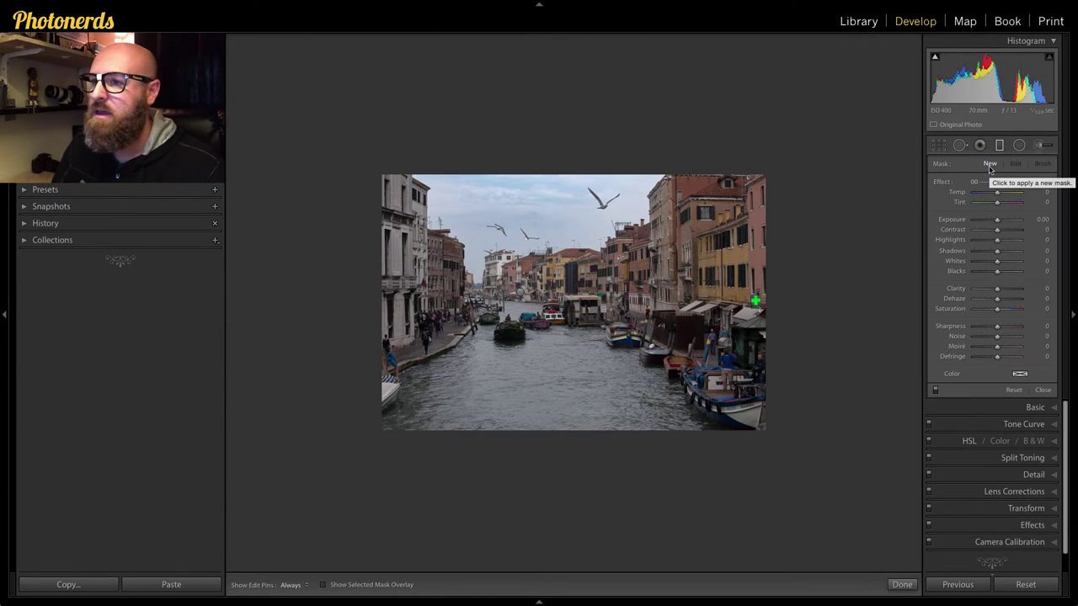
left_click_drag(534, 287, 540, 377)
key("o")
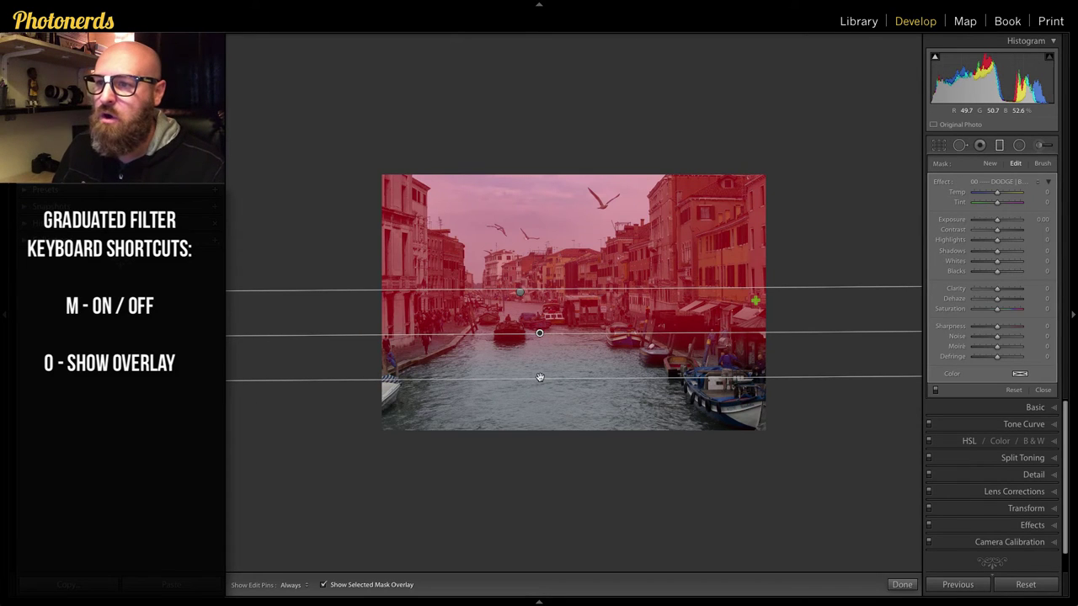
left_click_drag(539, 333, 540, 336)
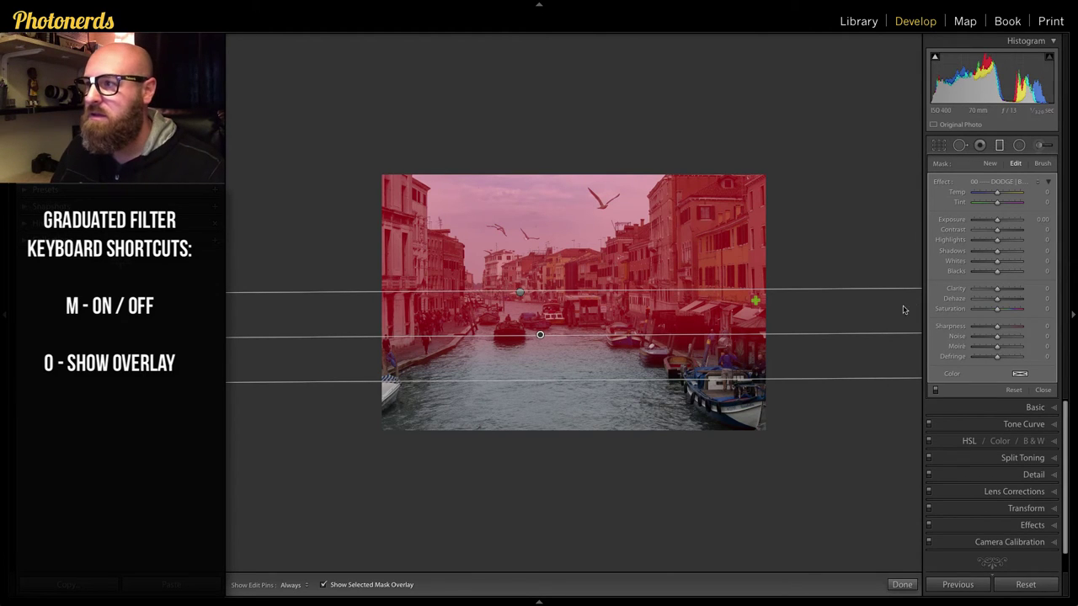
Set the second filter's brush to Erase at size 86 with Auto Mask and erase the sky.
left_click(1042, 164)
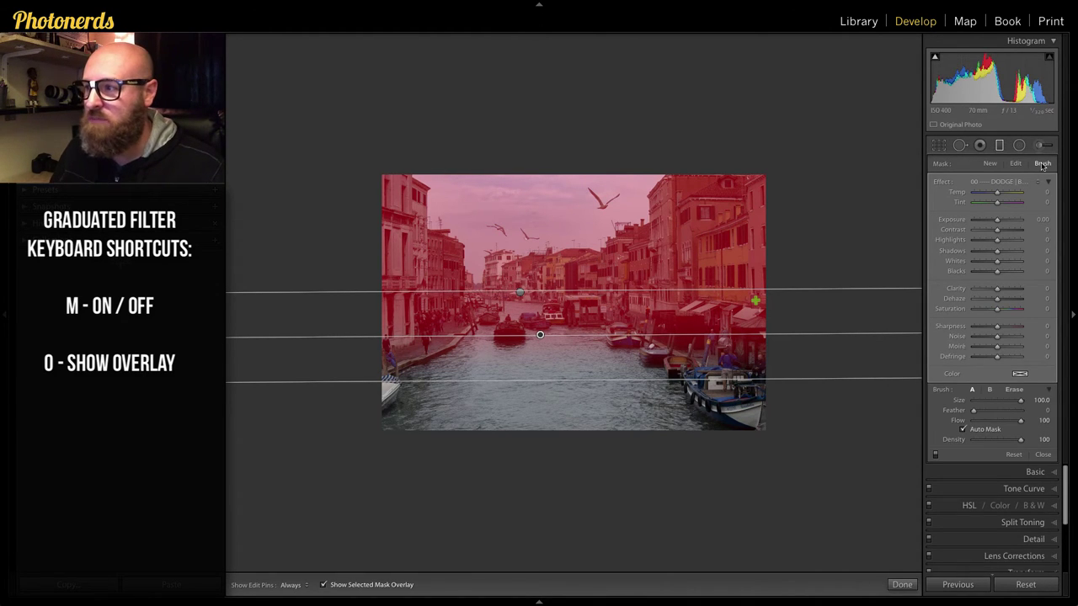
left_click(1014, 390)
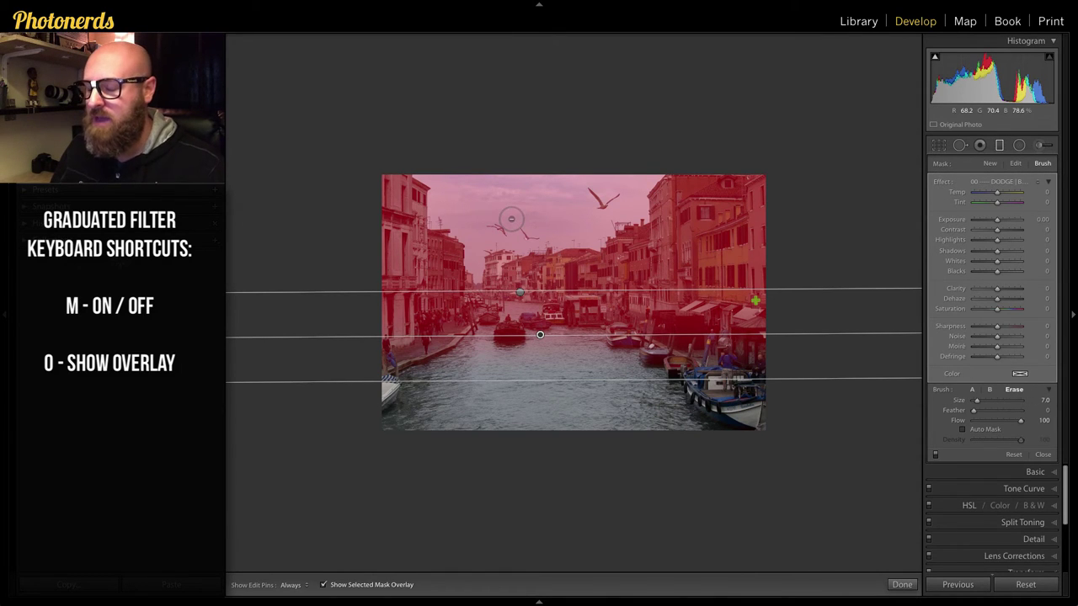
scroll(512, 219, "up", 10)
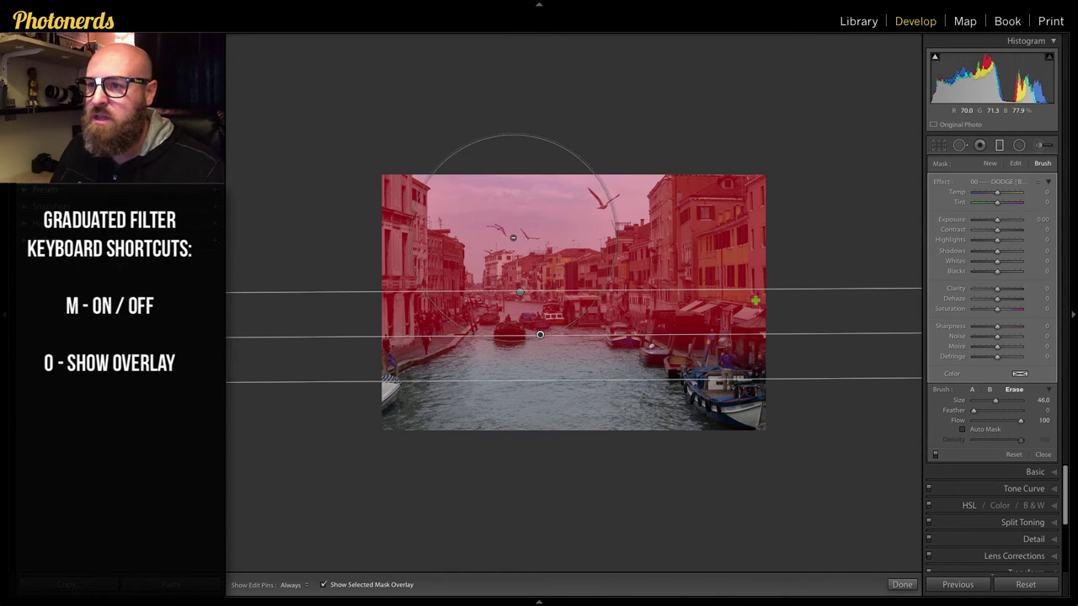
scroll(513, 238, "up", 9)
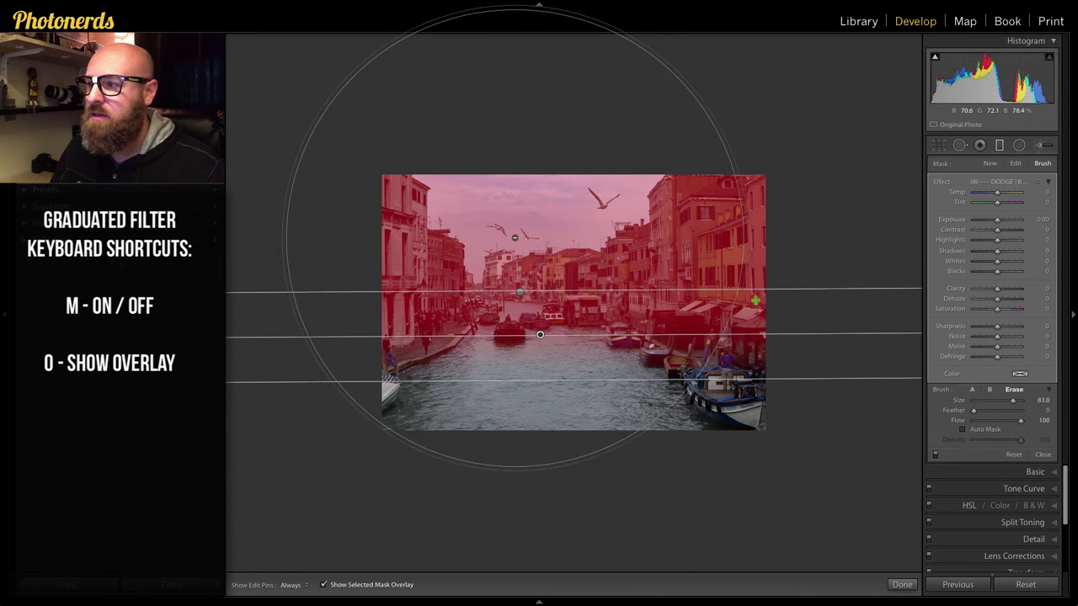
key("a")
scroll(536, 210, "up", 1)
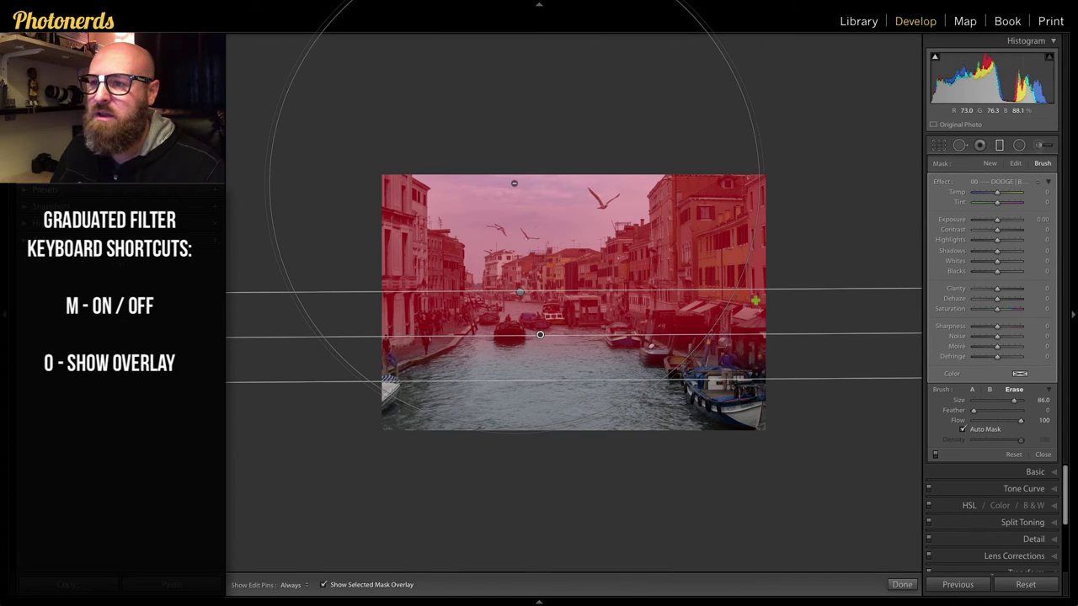
left_click(514, 183)
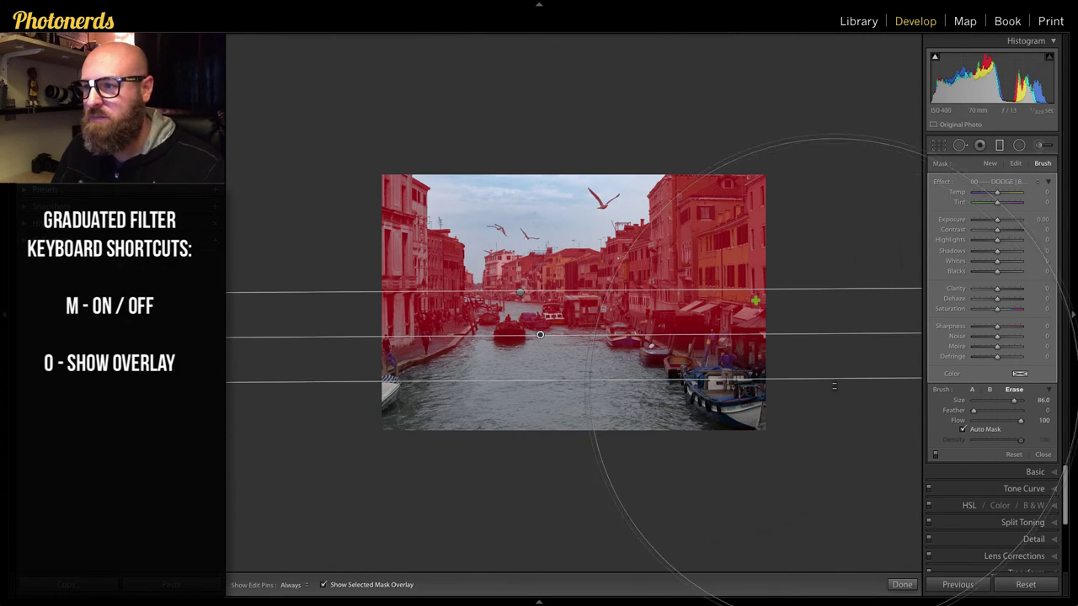
key("o")
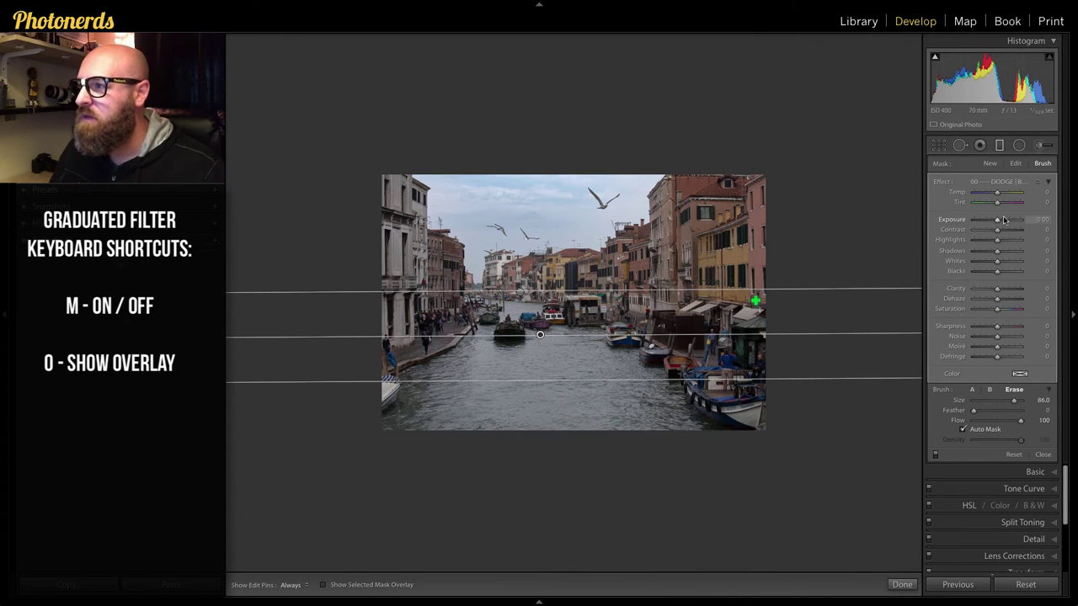
Raise the buildings filter's Clarity to 32, Shadows to 27 and Saturation to 37.
left_click_drag(997, 291, 1005, 291)
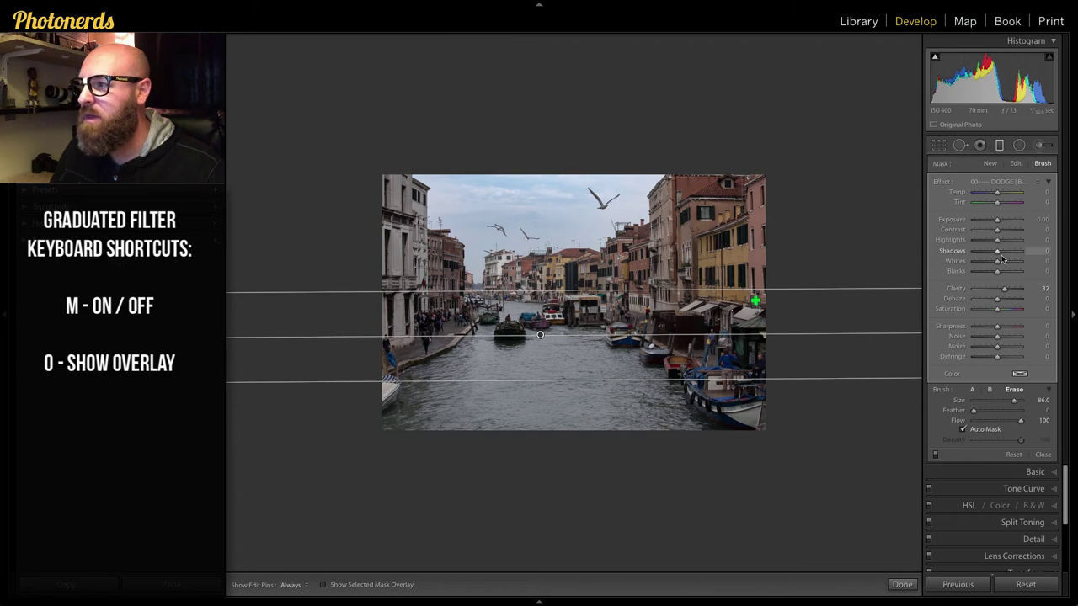
left_click_drag(997, 251, 1004, 254)
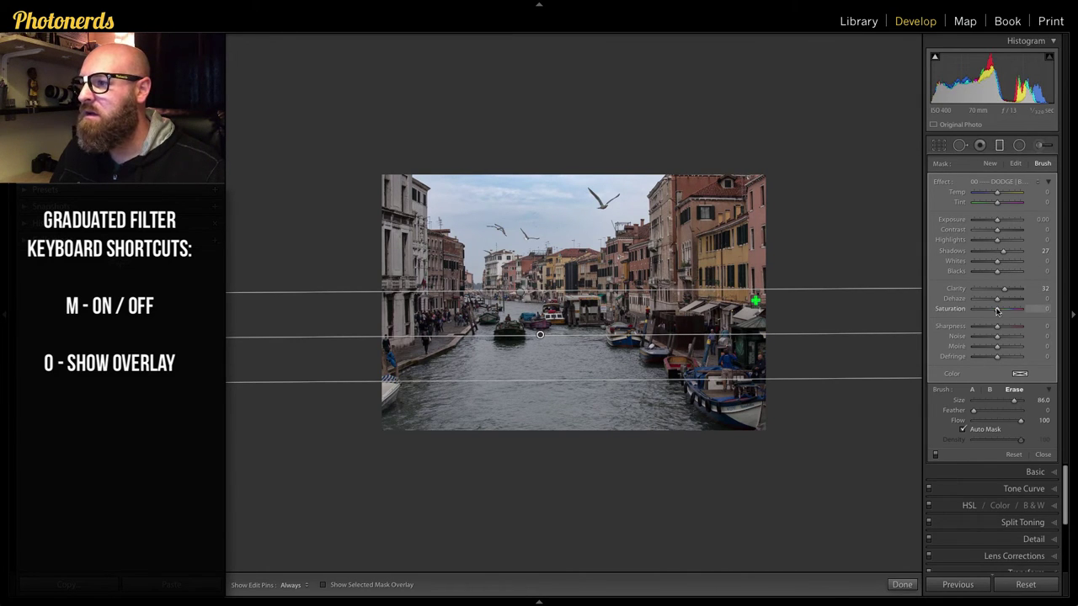
left_click_drag(997, 310, 1004, 313)
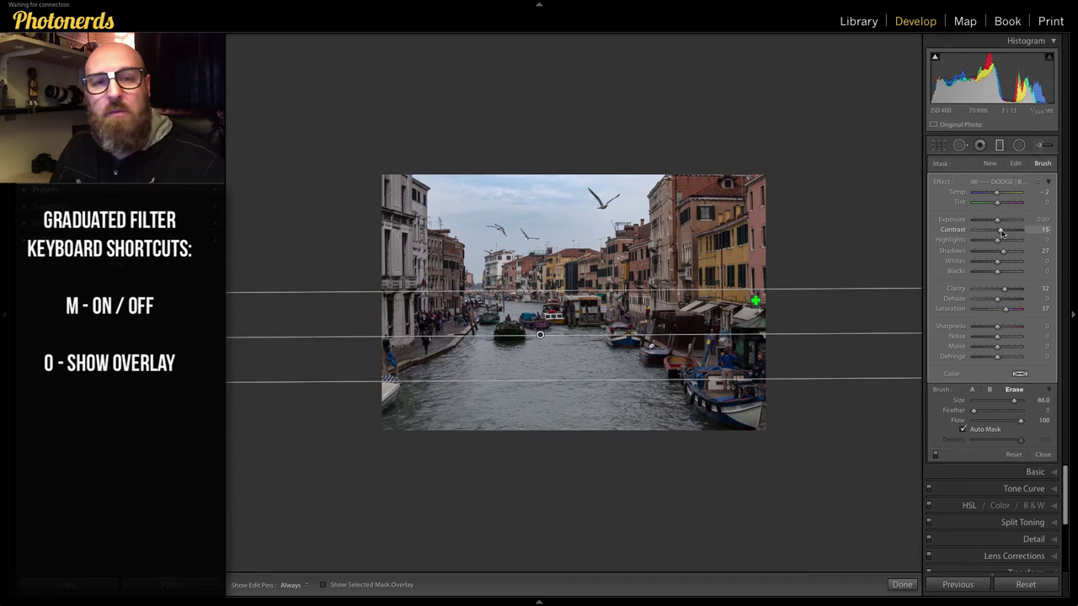
Drag a third filter up from the bottom, shift it to the waterline, and adjust its transition lines.
left_click(990, 165)
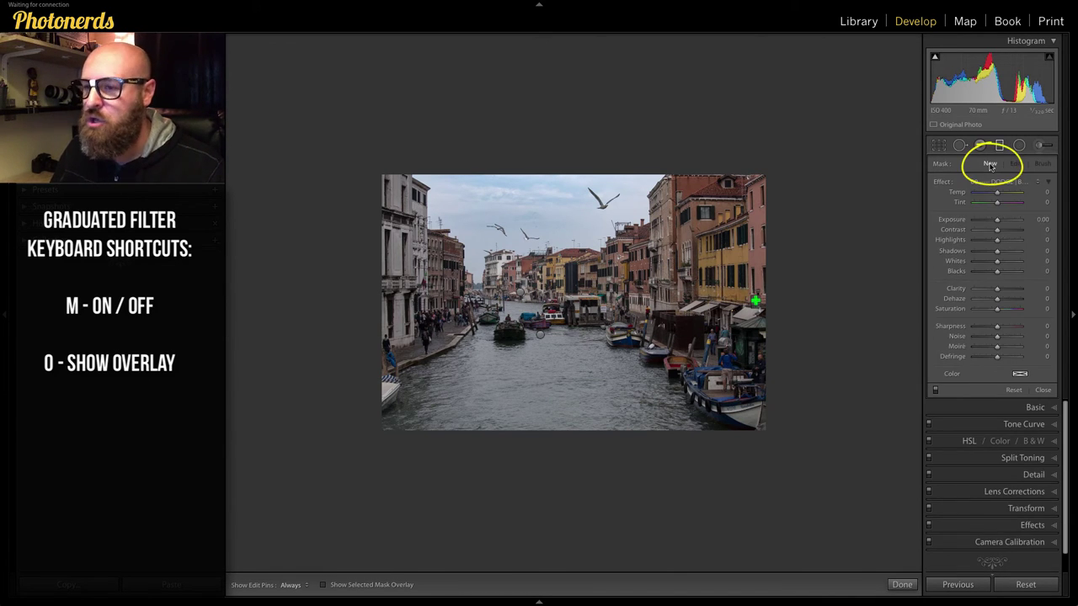
left_click_drag(540, 382, 539, 268)
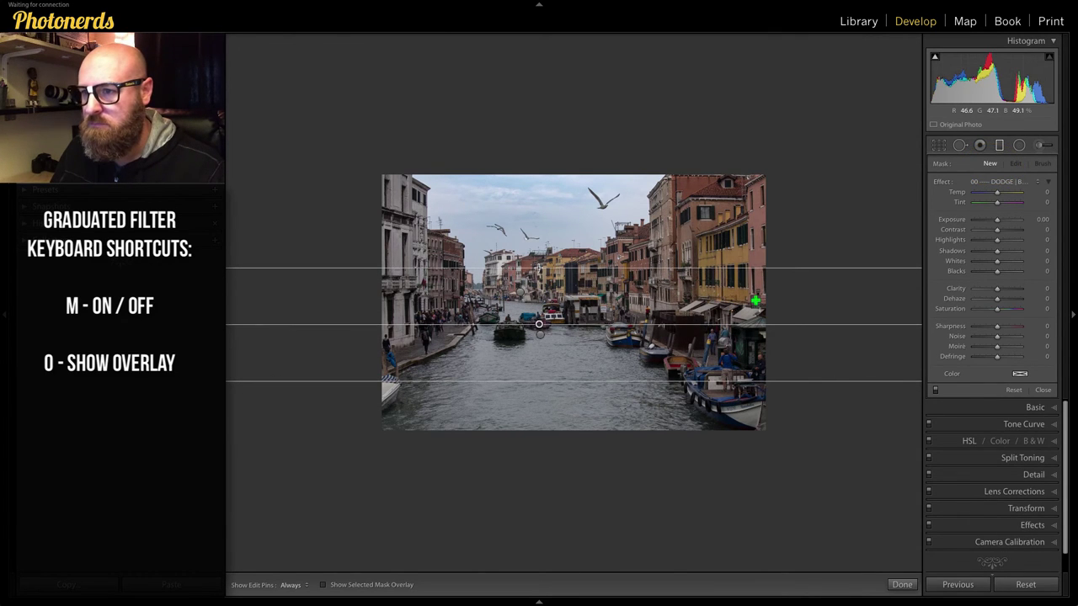
left_click_drag(539, 324, 539, 306)
key("o")
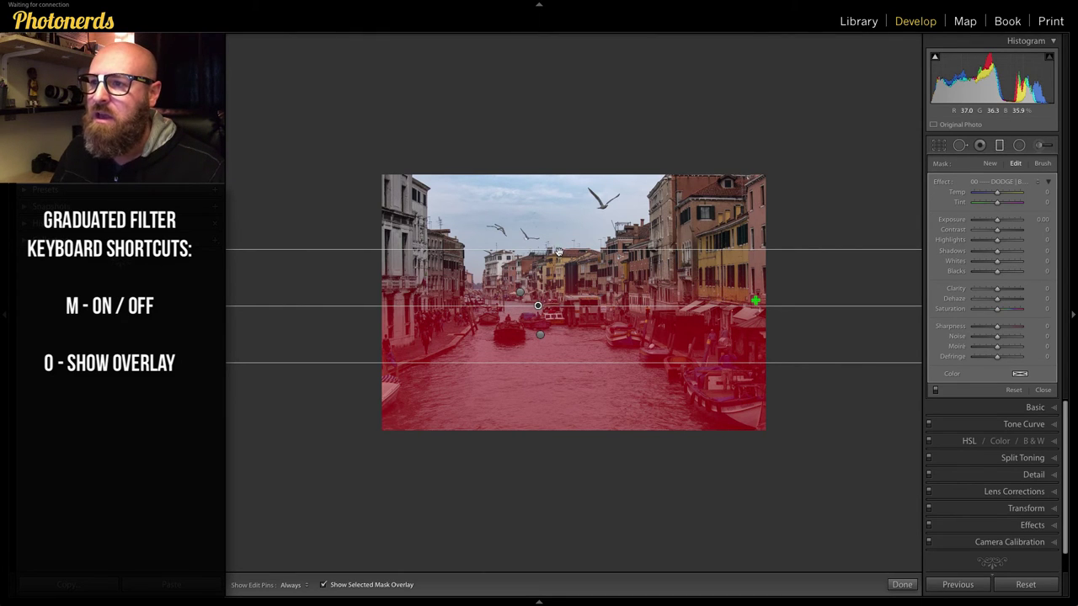
left_click_drag(558, 251, 560, 279)
left_click_drag(538, 320, 538, 299)
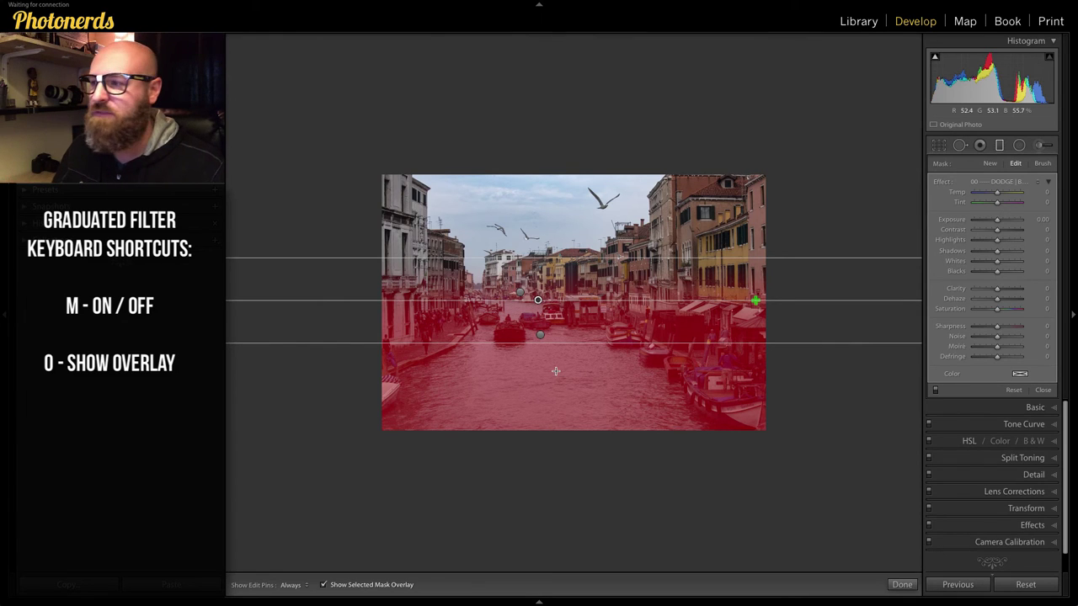
Switch the water filter's brush to Erase and remove part of its mask.
left_click(1042, 163)
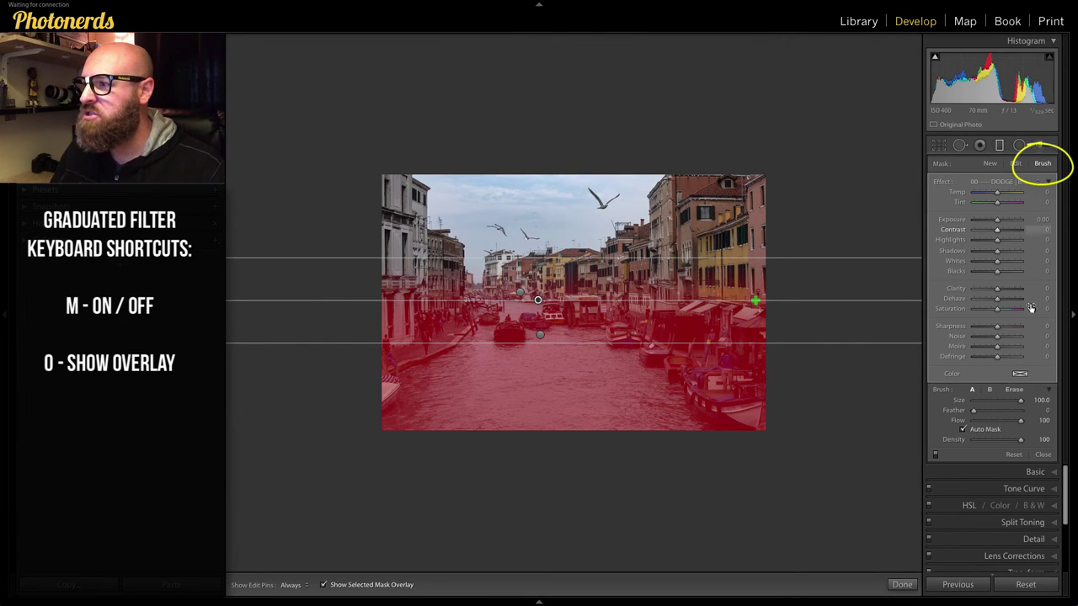
left_click(1013, 389)
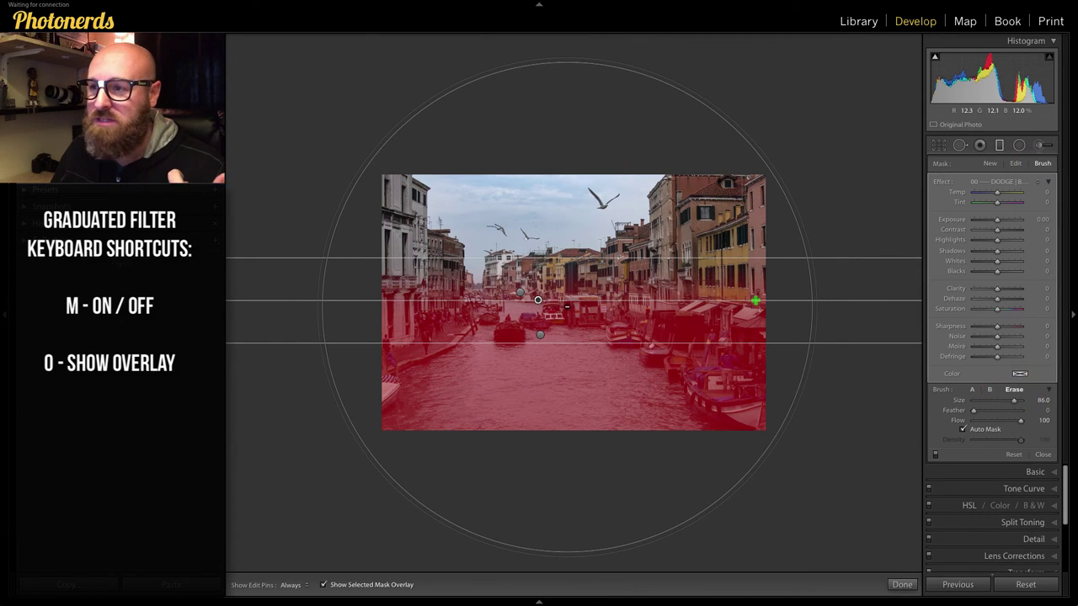
left_click(567, 308)
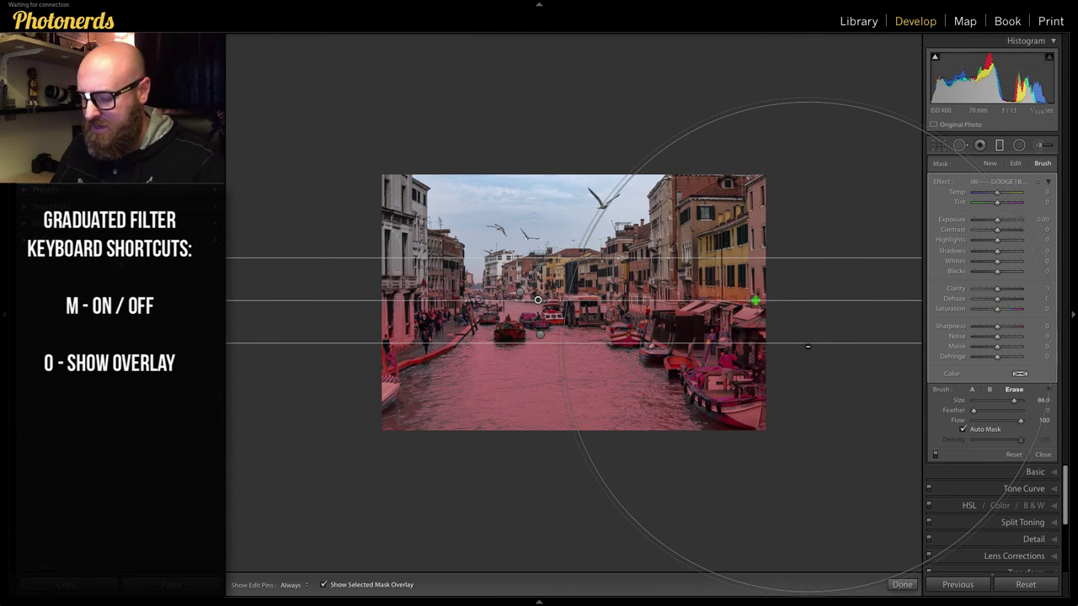
Hide the mask overlay and give the water filter Clarity 39, Temp -2, Shadows 80 and Contrast 12.
key("o")
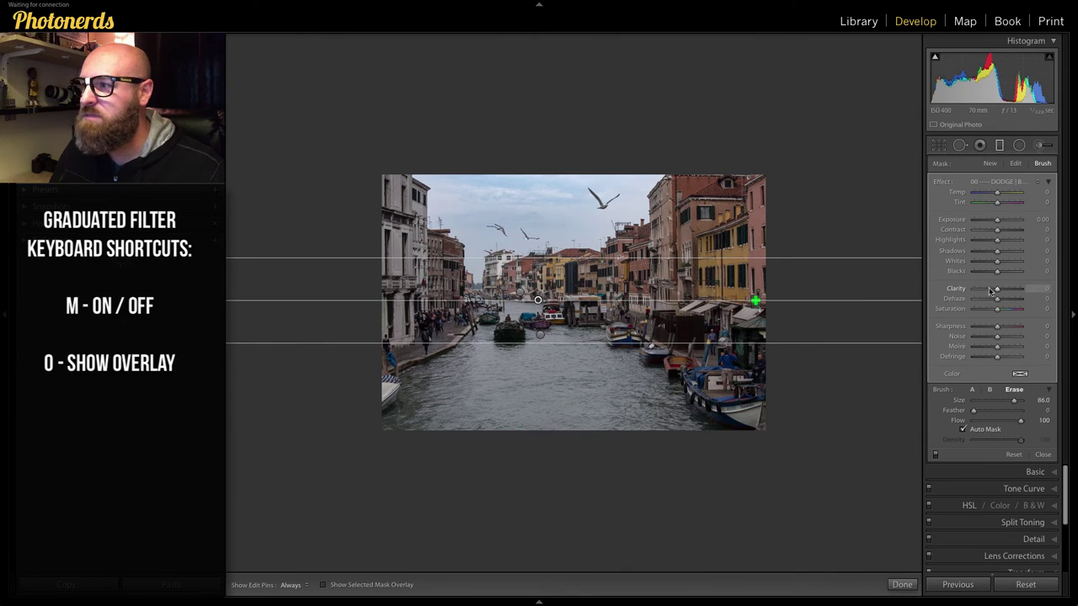
mouse_move(997, 290)
left_mouse_down()
mouse_move(999, 312)
mouse_move(1007, 290)
left_mouse_up()
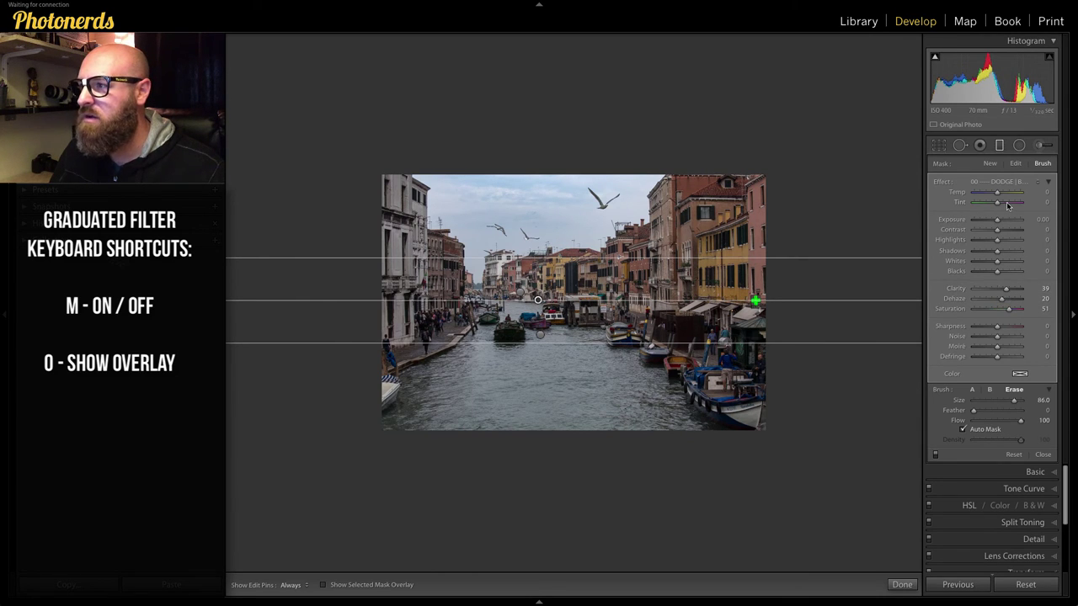
left_click_drag(996, 193, 997, 196)
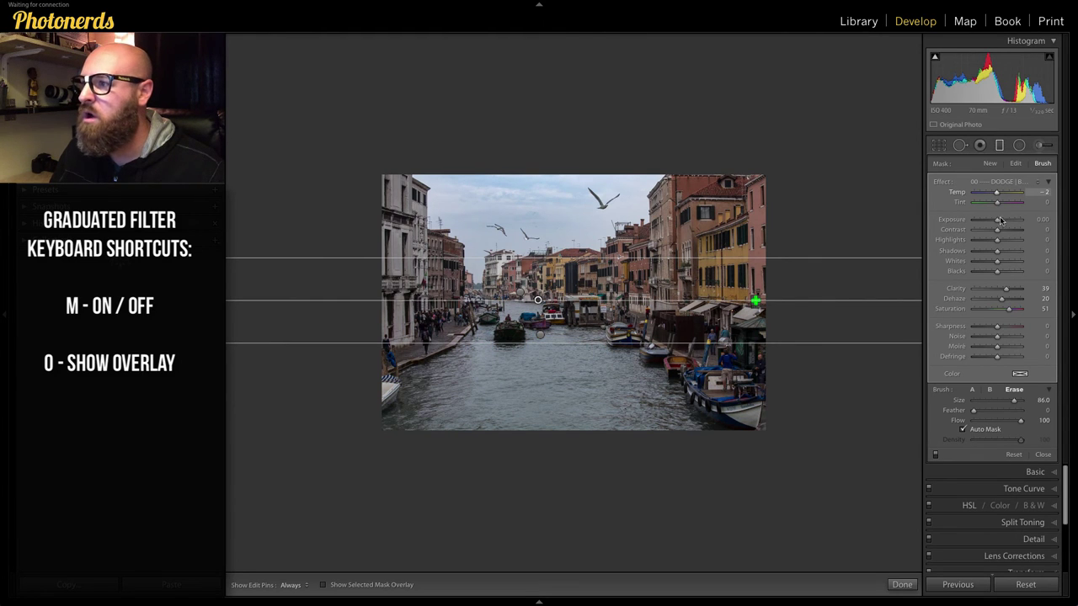
left_click_drag(998, 254, 1014, 253)
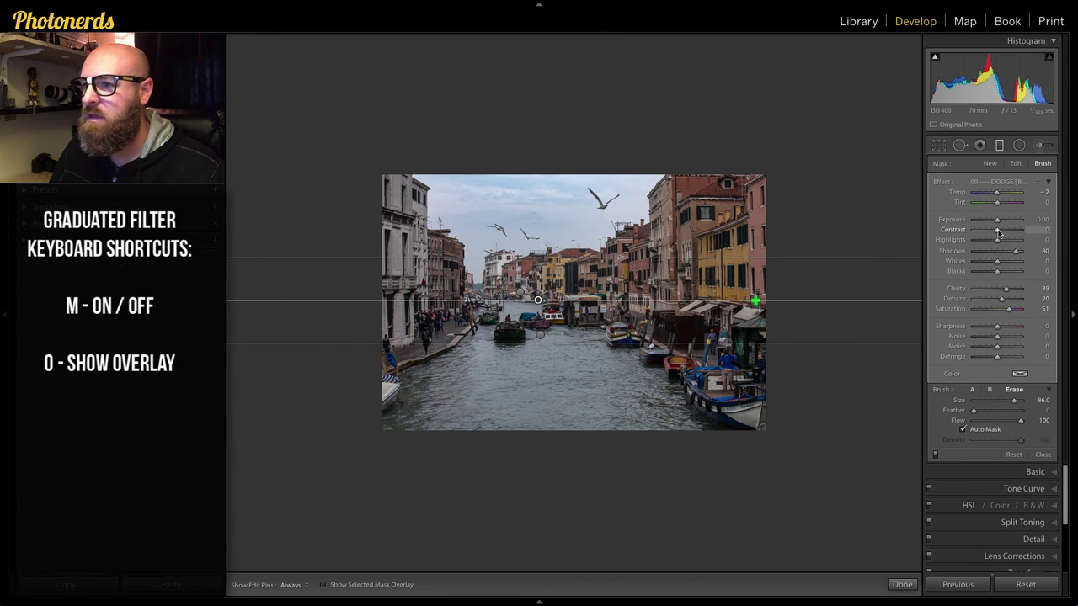
left_click(1000, 229)
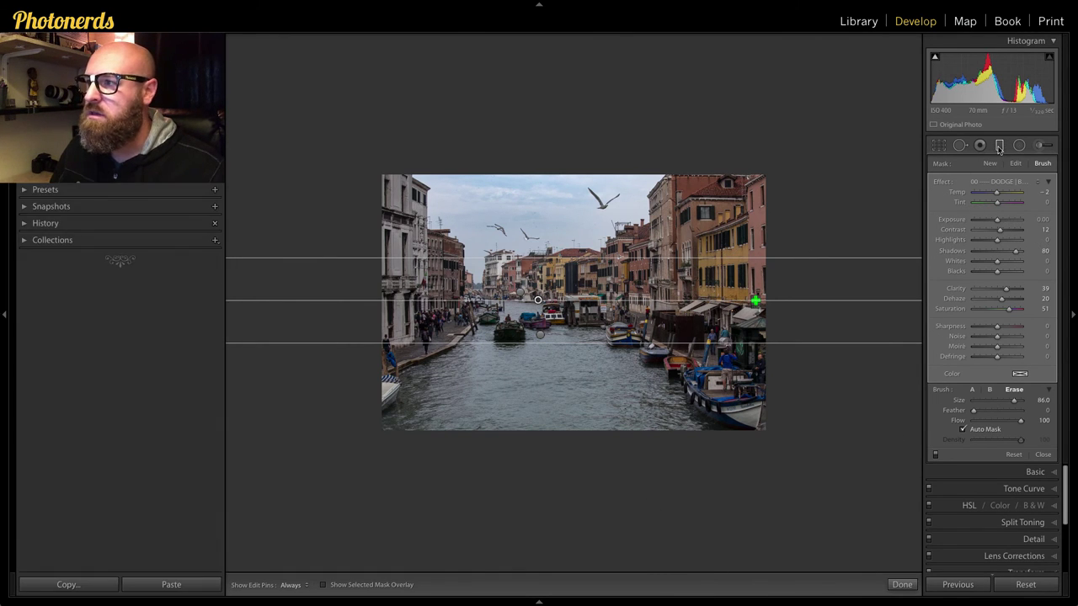
Close the graduated filter tool and flip between the Before and edited canal photo.
key("k")
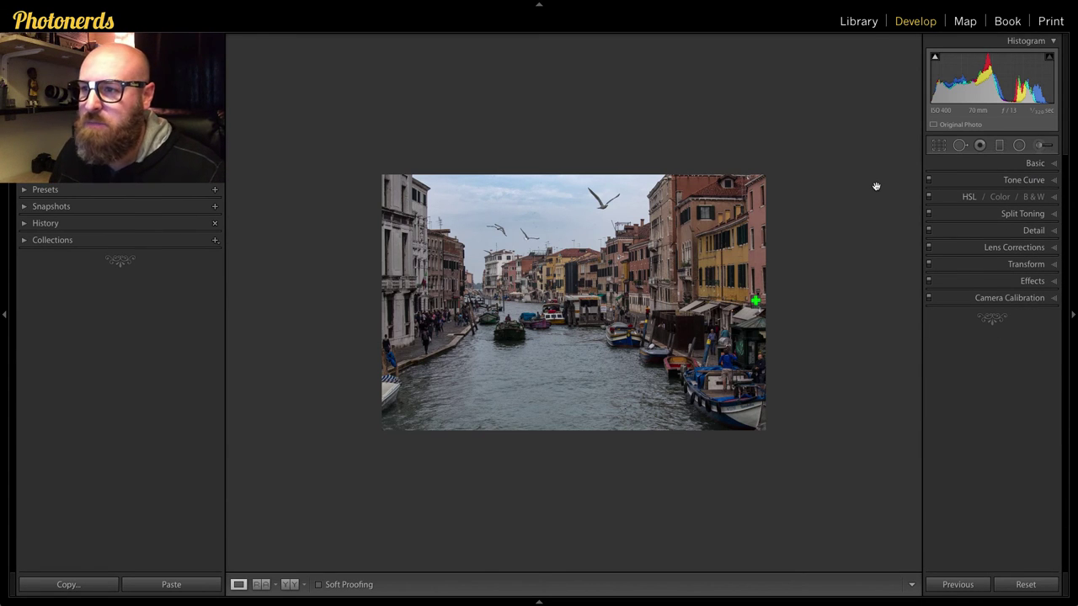
key("backslash")
key("backslash")
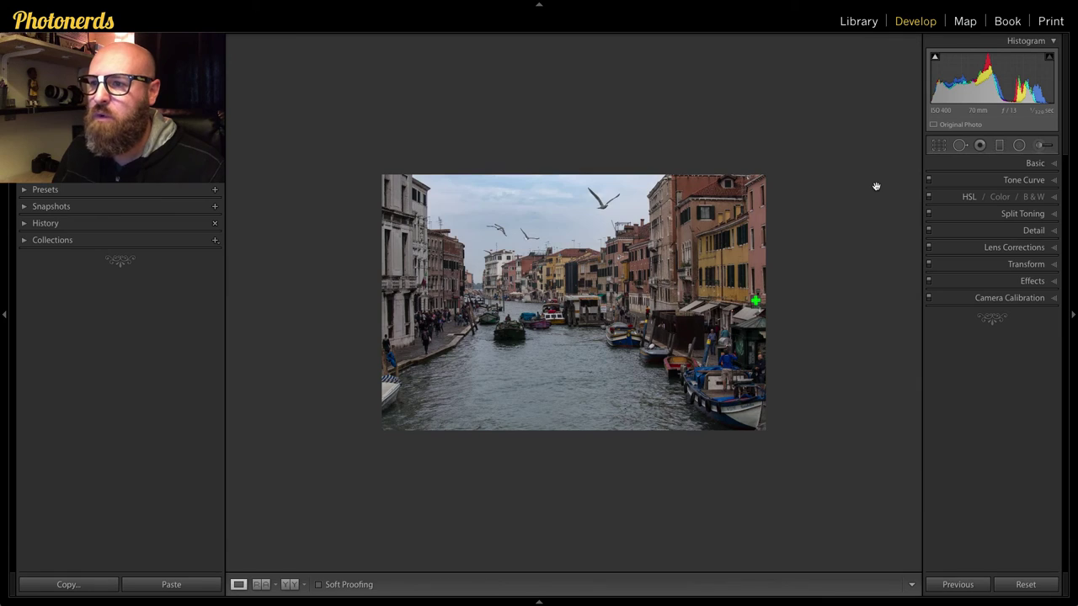
key("backslash")
key("backslash")
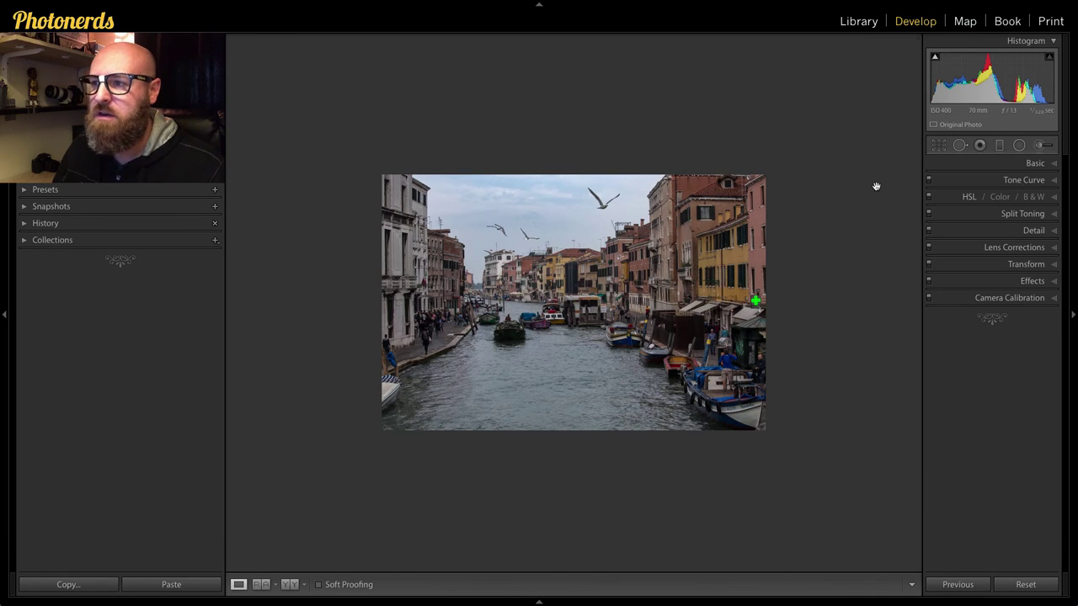
key("backslash")
key("backslash")
key("backslash")
key("backslash")
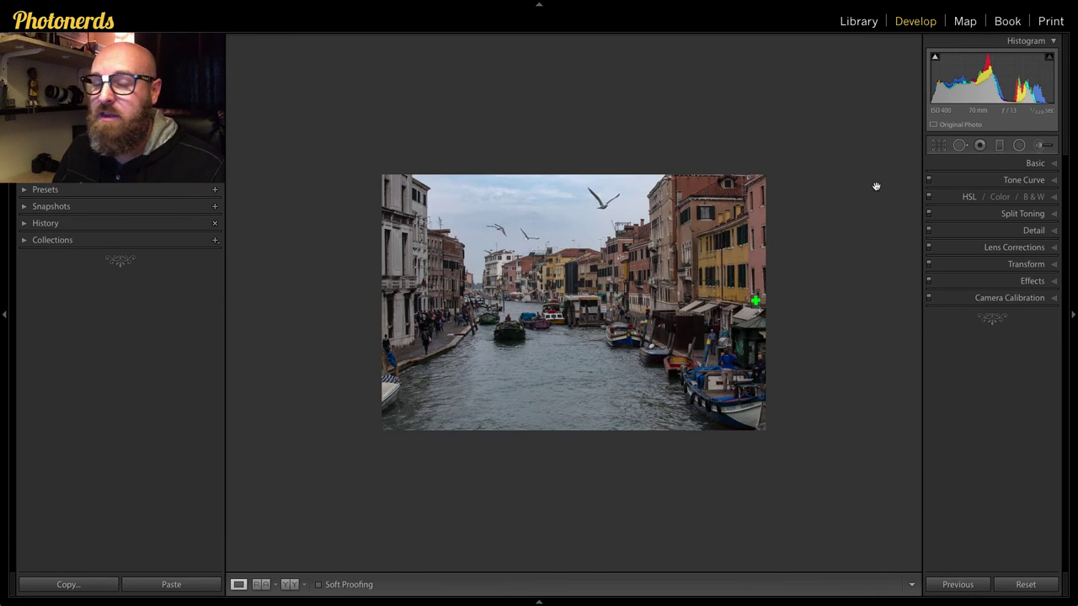
key("backslash")
key("backslash")
key("backslash")
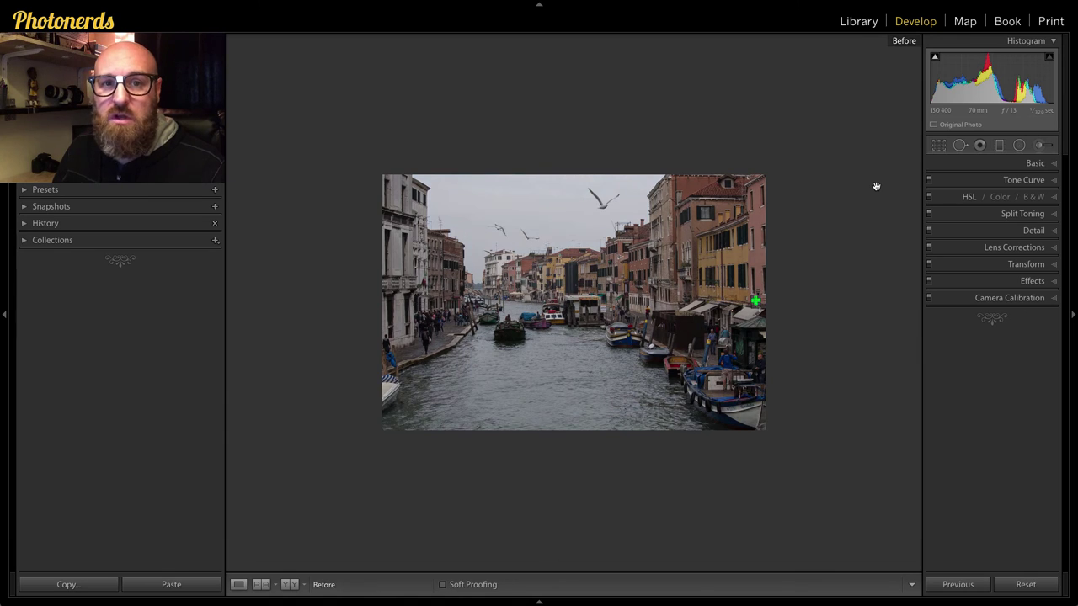